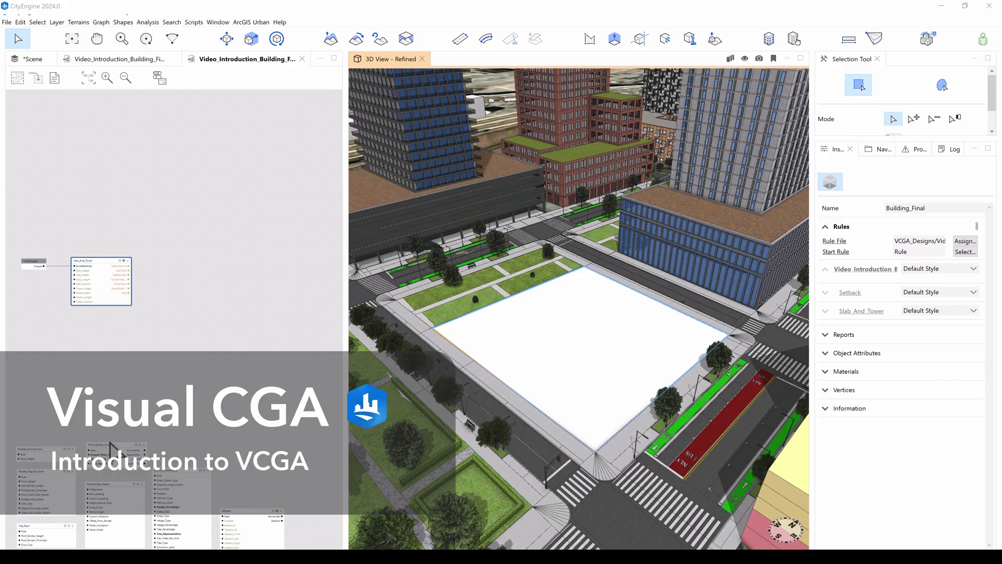
- Place the floor splitter component beside the slab and tower component and connect the building mass outputs to it
{"action": "mouse_move", "coordinate": [112, 449]}
{"action": "left_click_drag", "start_coordinate": [112, 449], "coordinate": [196, 260]}
{"action": "left_click_drag", "start_coordinate": [134, 272], "coordinate": [171, 268]}
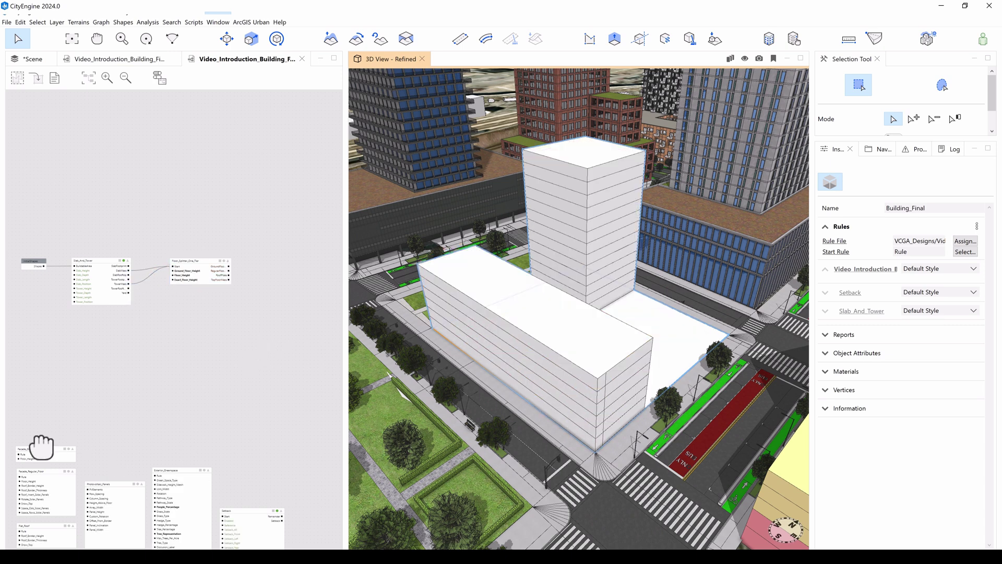
- Place the ground floor and regular floor facade components and connect each to its matching output of the floor splitter
{"action": "left_click_drag", "start_coordinate": [40, 453], "coordinate": [275, 302]}
{"action": "left_click", "coordinate": [759, 58]}
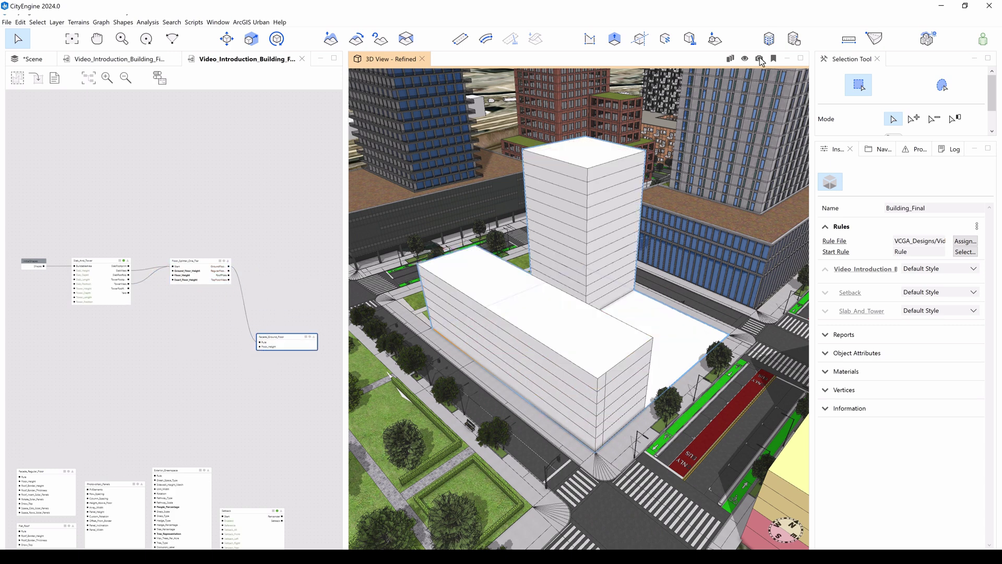
{"action": "left_click", "coordinate": [814, 189]}
{"action": "left_click_drag", "start_coordinate": [33, 470], "coordinate": [275, 280]}
{"action": "left_click_drag", "start_coordinate": [230, 271], "coordinate": [262, 287]}
- Add the flat roof and photovoltaic panels components to the graph and connect both to the floor splitter's roof outputs
{"action": "left_click_drag", "start_coordinate": [34, 524], "coordinate": [275, 241]}
{"action": "left_click_drag", "start_coordinate": [229, 278], "coordinate": [263, 246]}
{"action": "left_click_drag", "start_coordinate": [121, 490], "coordinate": [295, 165]}
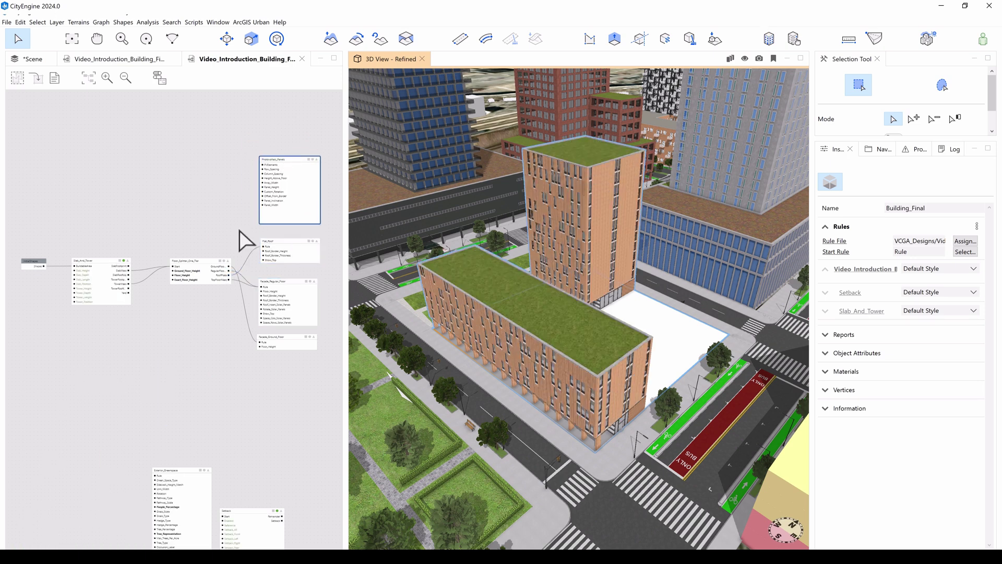
{"action": "left_click_drag", "start_coordinate": [229, 280], "coordinate": [262, 165]}
- Connect the exterior greenspace component to the slab and tower component, and move the Setback component in front of the graph
{"action": "left_click_drag", "start_coordinate": [166, 469], "coordinate": [270, 372]}
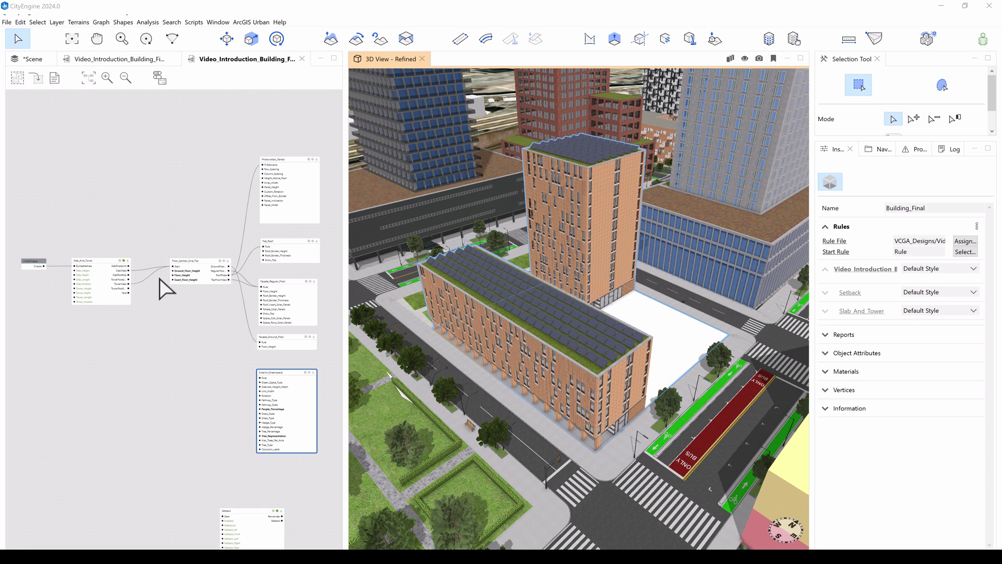
{"action": "left_click_drag", "start_coordinate": [128, 293], "coordinate": [260, 377]}
{"action": "left_click_drag", "start_coordinate": [212, 260], "coordinate": [228, 258]}
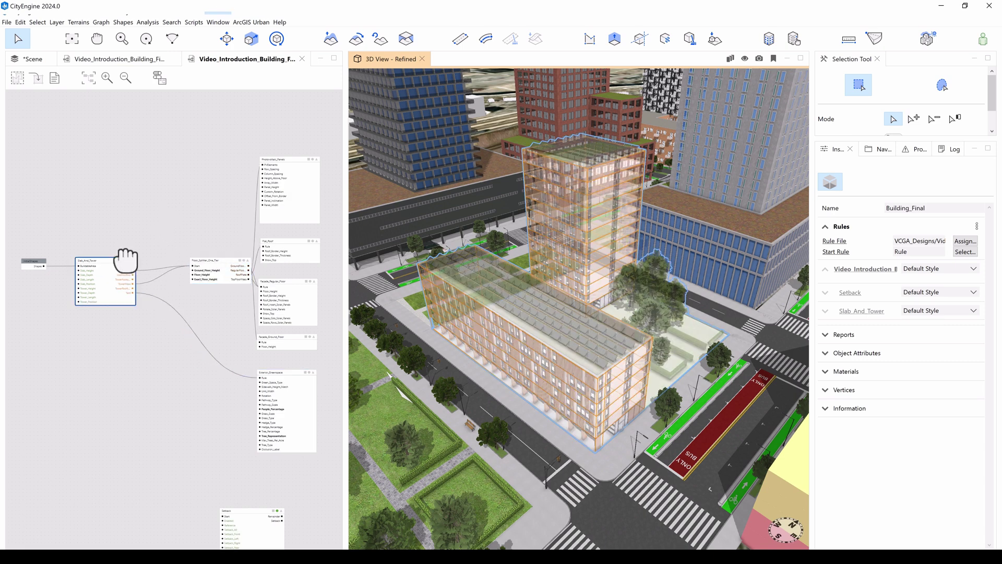
{"action": "left_click_drag", "start_coordinate": [127, 259], "coordinate": [177, 259]}
{"action": "left_click_drag", "start_coordinate": [238, 512], "coordinate": [52, 248]}
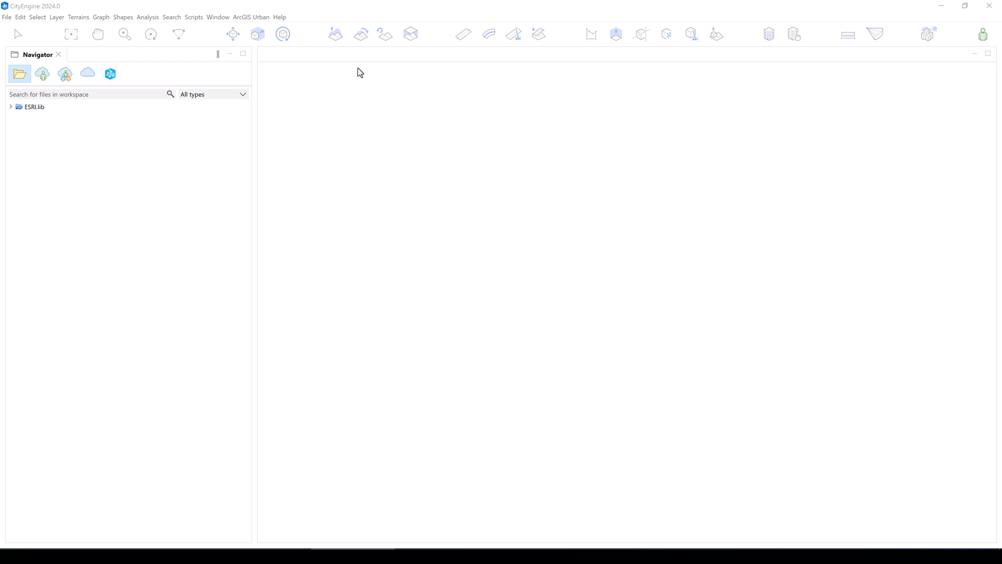
- Switch the workspace to the Rule Programming Layout
{"action": "left_click", "coordinate": [215, 17]}
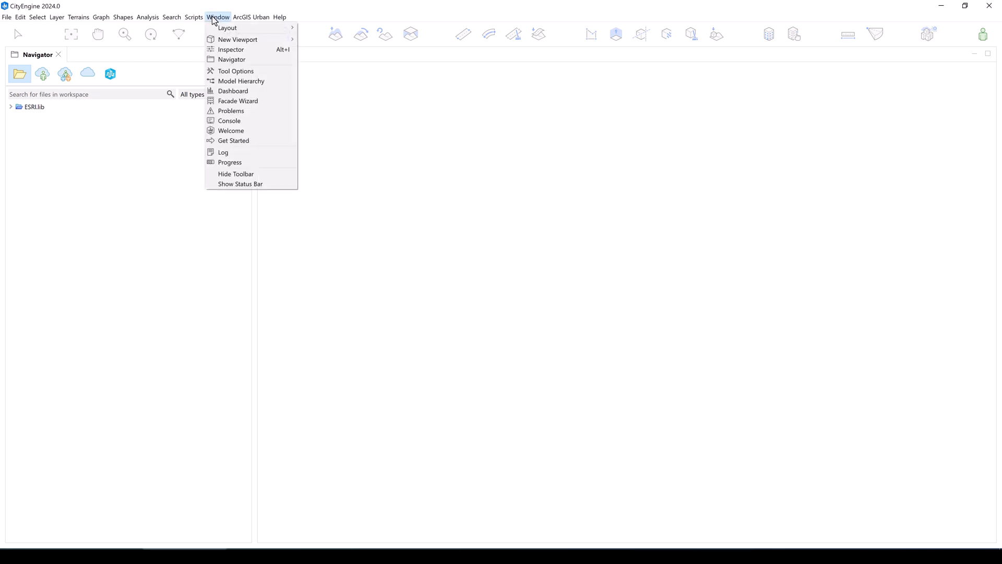
{"action": "mouse_move", "coordinate": [221, 30]}
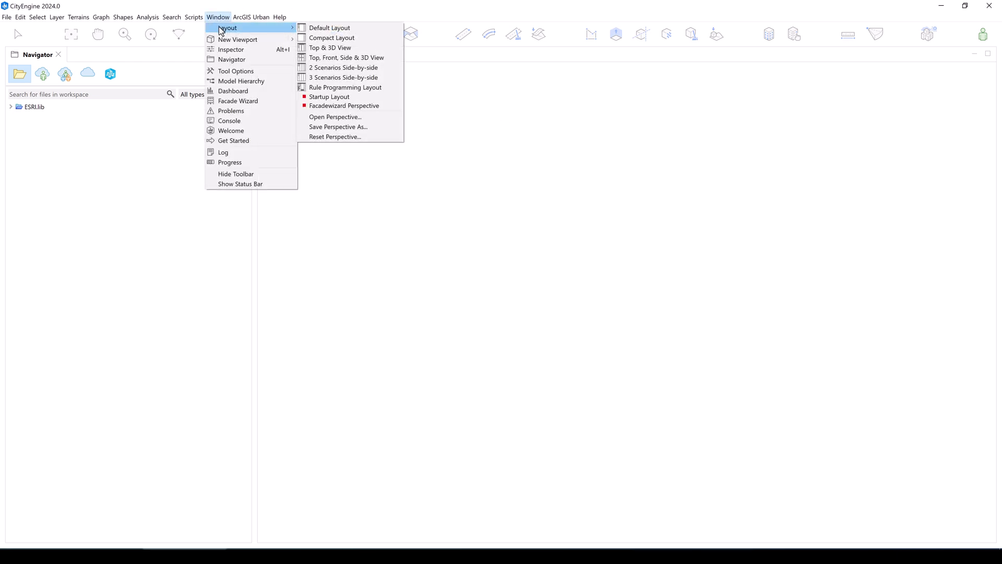
{"action": "left_click", "coordinate": [378, 88]}
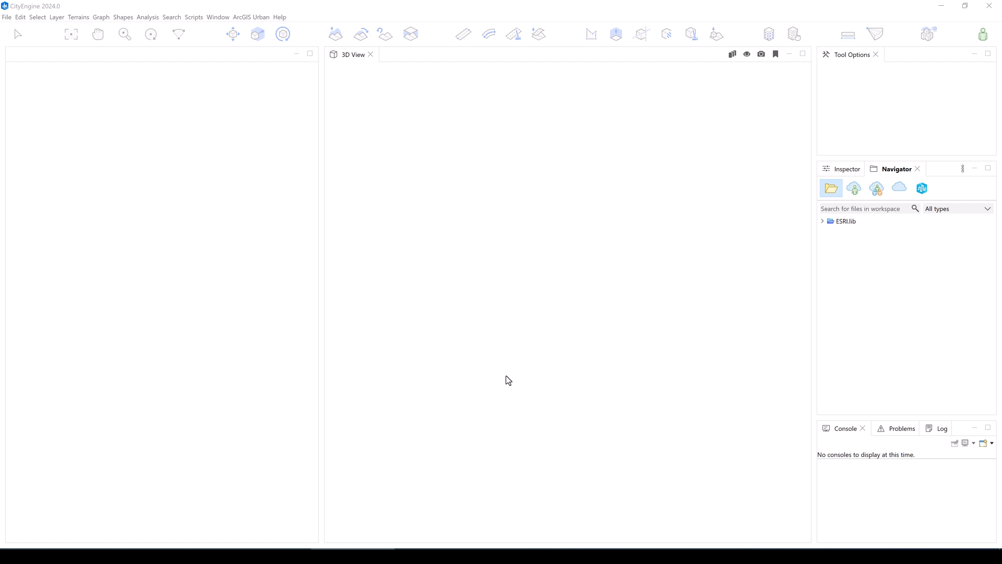
- Open the Download Examples and Tutorials import wizard for the workspace
{"action": "right_click", "coordinate": [851, 233]}
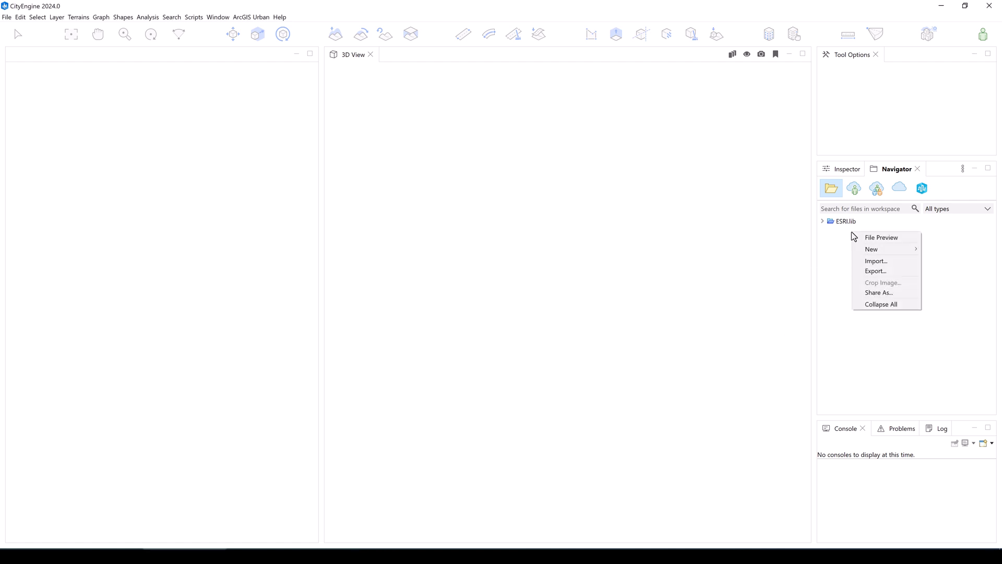
{"action": "left_click", "coordinate": [882, 261]}
{"action": "scroll", "coordinate": [477, 308], "scroll_direction": "down", "scroll_amount": 2}
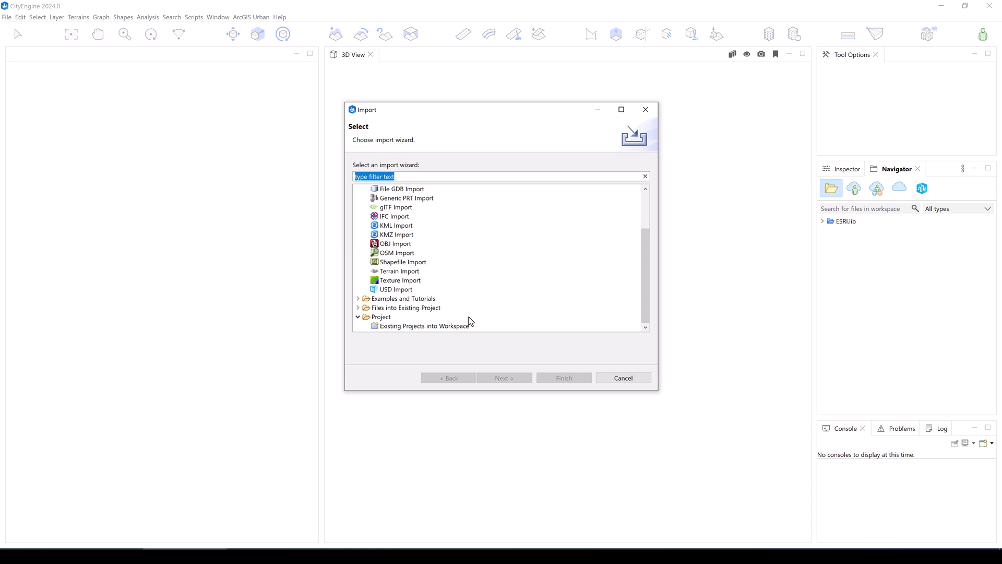
{"action": "left_click", "coordinate": [358, 298]}
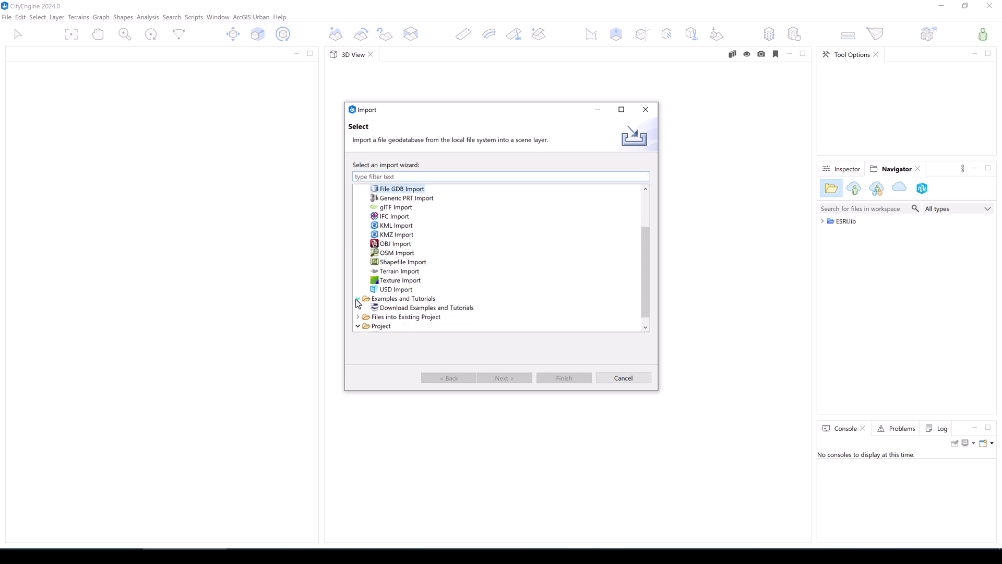
{"action": "double_click", "coordinate": [435, 309]}
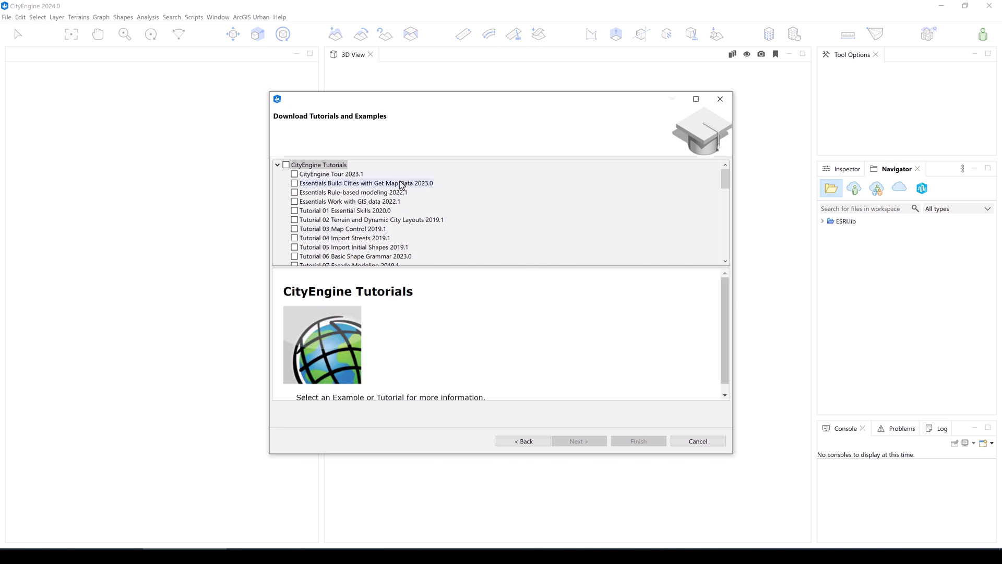
- Download the examples Complete Streets 2022.1 and VCGA Playground 2023.1 into the workspace
{"action": "scroll", "coordinate": [334, 197], "scroll_direction": "down", "scroll_amount": 7}
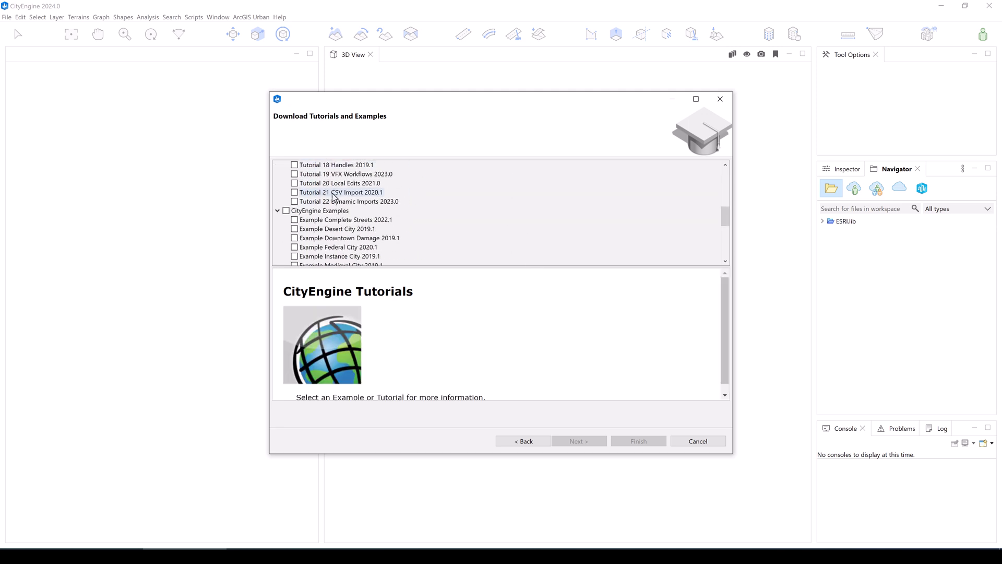
{"action": "scroll", "coordinate": [334, 197], "scroll_direction": "down", "scroll_amount": 1}
{"action": "left_click", "coordinate": [294, 192]}
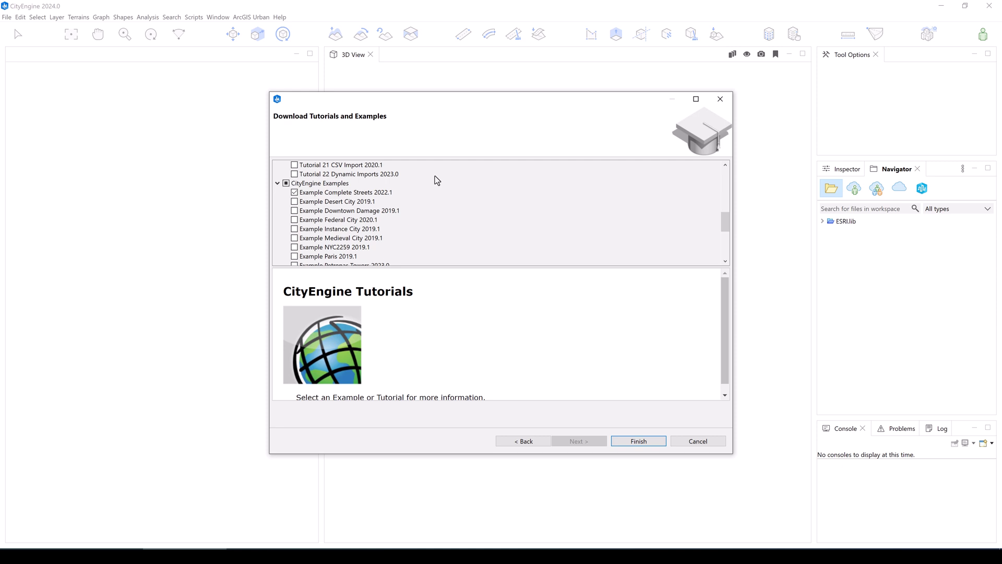
{"action": "scroll", "coordinate": [437, 180], "scroll_direction": "down", "scroll_amount": 5}
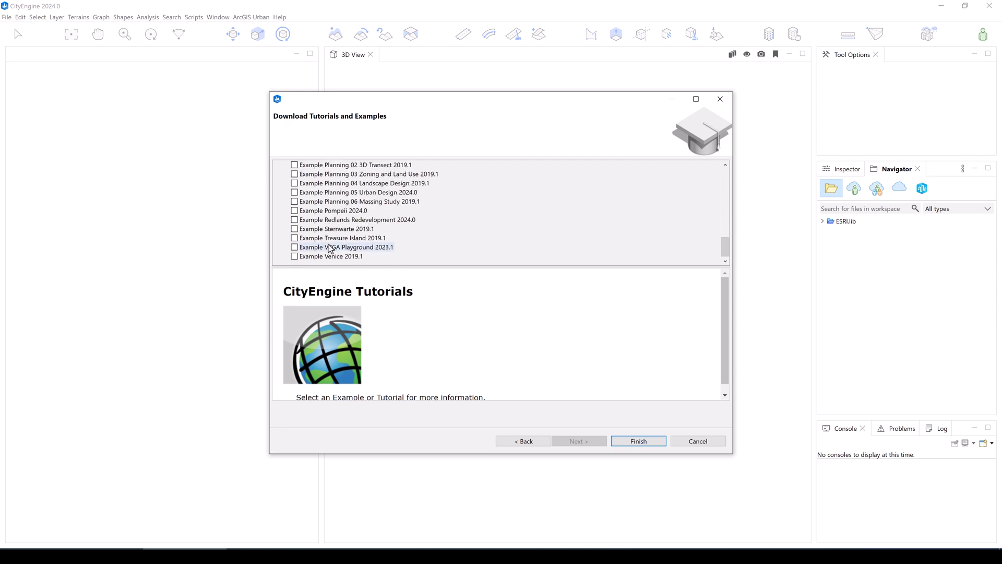
{"action": "left_click", "coordinate": [294, 247]}
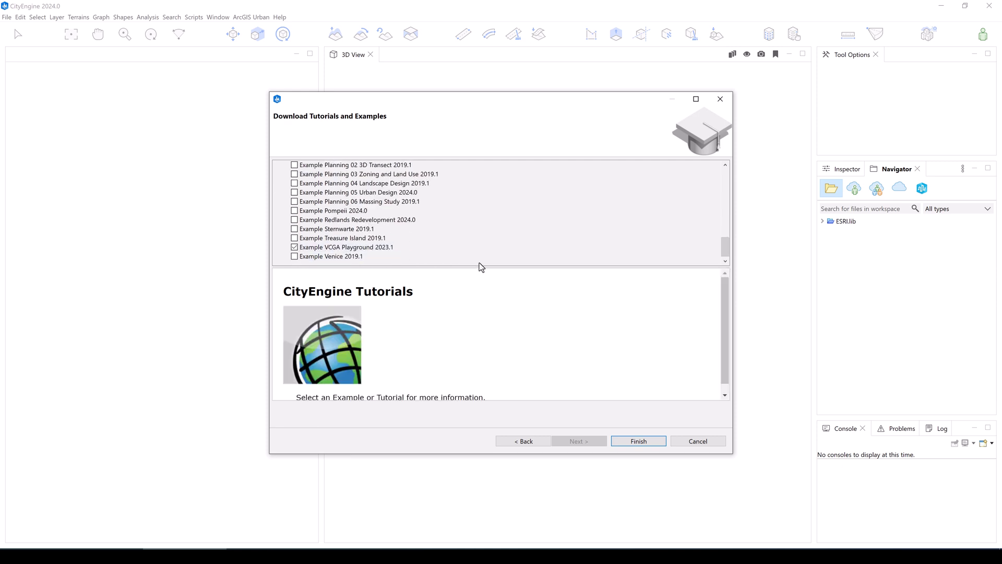
{"action": "left_click", "coordinate": [629, 442]}
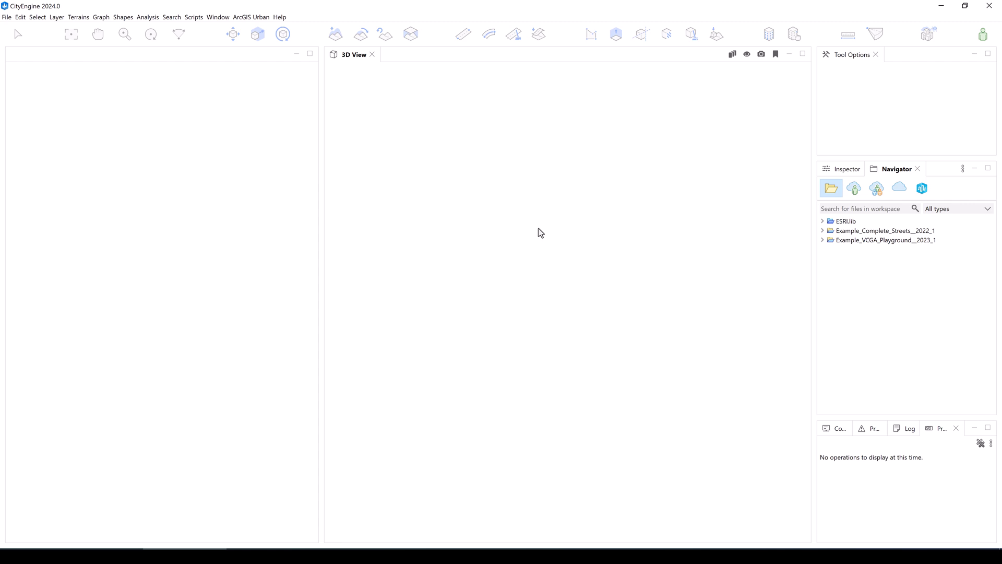
- Update the ESRI.lib package in the workspace through Manage ESRI.lib
{"action": "left_click", "coordinate": [5, 17]}
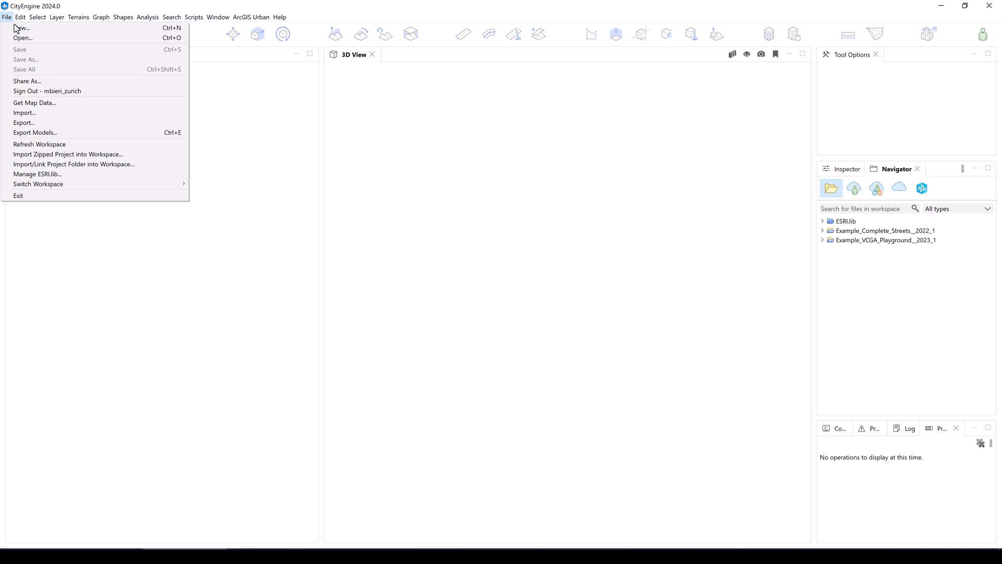
{"action": "left_click", "coordinate": [60, 175]}
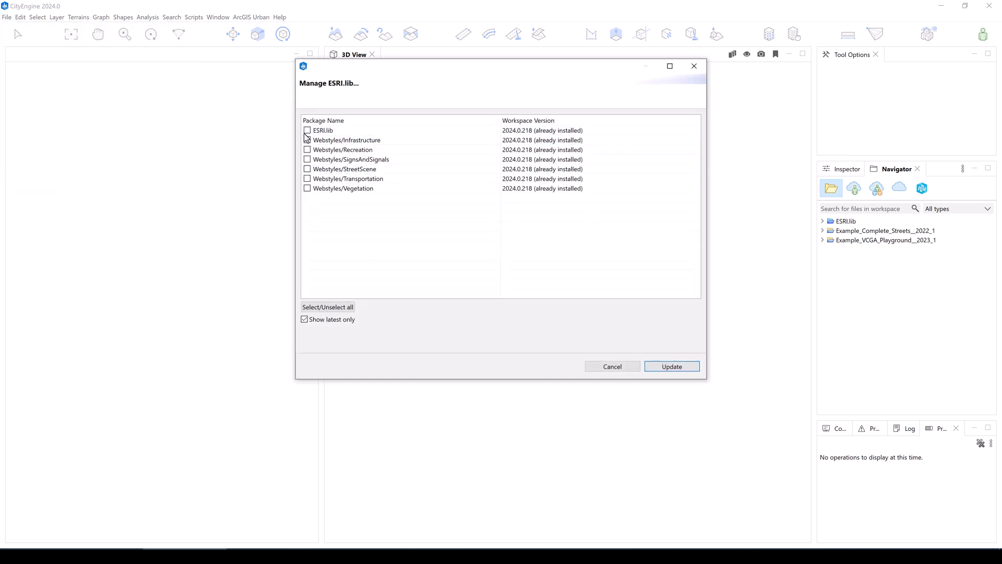
{"action": "left_click", "coordinate": [307, 130]}
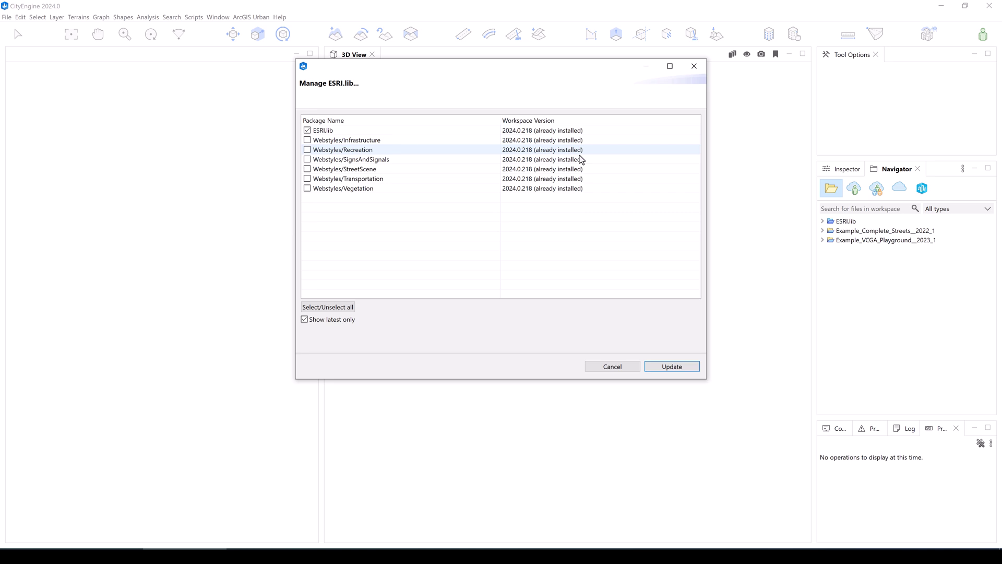
{"action": "left_click", "coordinate": [672, 367]}
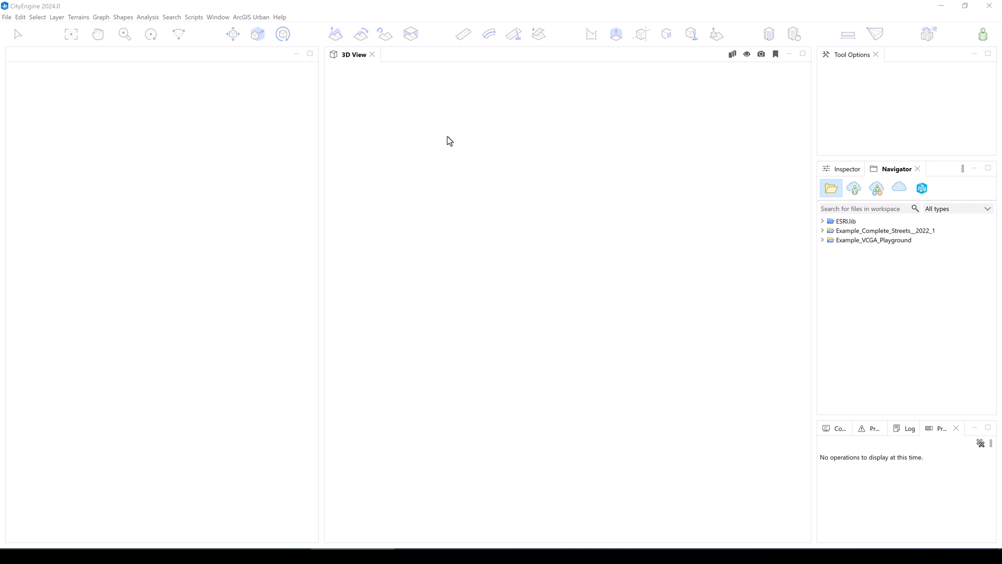
- Open the scene Video_Introduction.cej from the scenes folder of Example_VCGA_Playground and regenerate its saved models
{"action": "left_click", "coordinate": [849, 241]}
{"action": "left_click", "coordinate": [822, 240]}
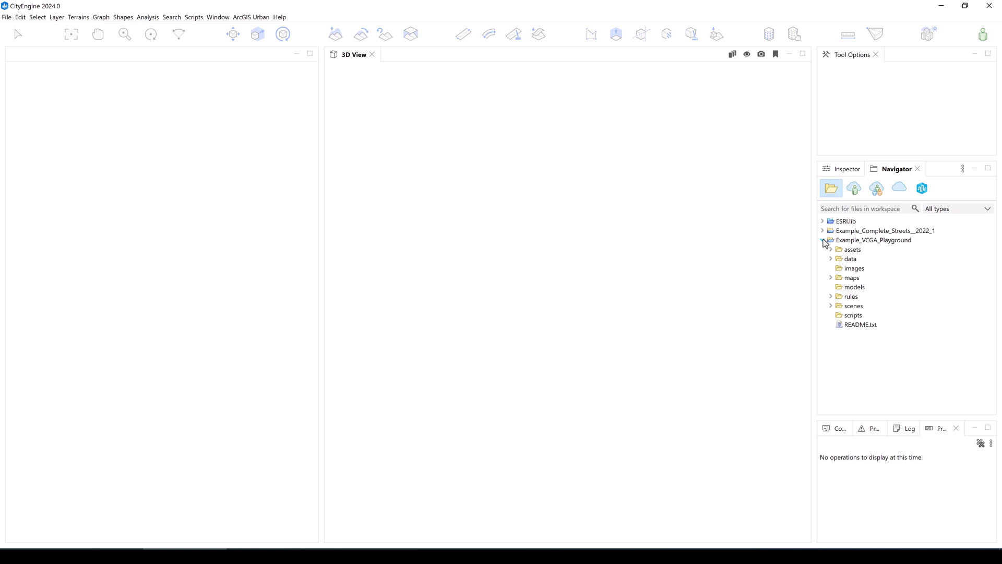
{"action": "left_click", "coordinate": [831, 306]}
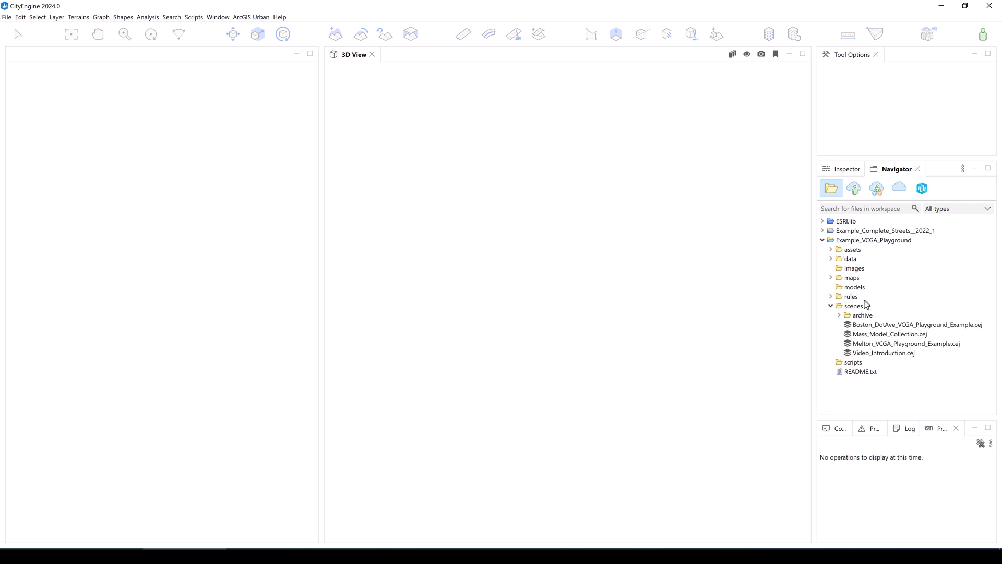
{"action": "left_click", "coordinate": [870, 354]}
{"action": "double_click", "coordinate": [870, 353]}
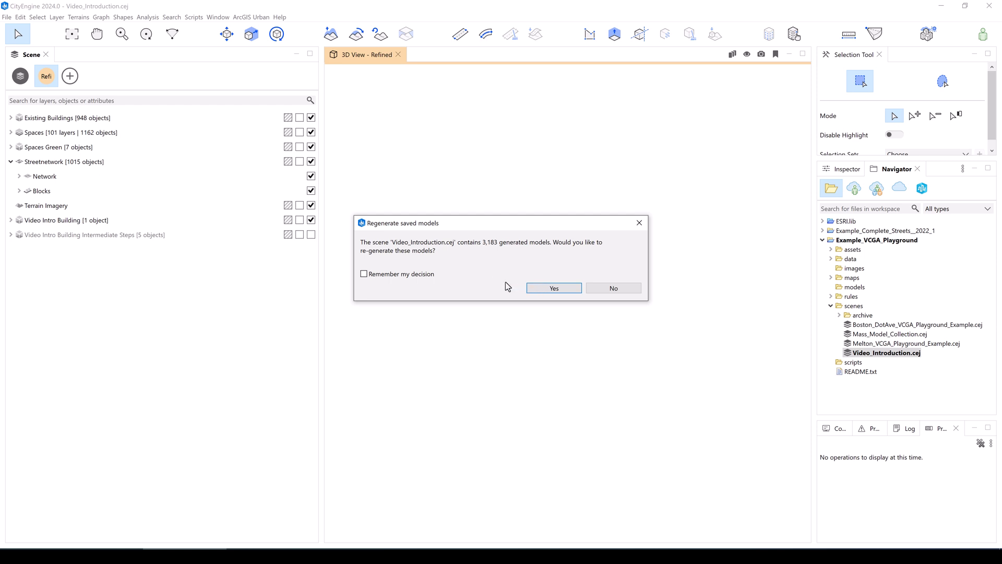
{"action": "left_click", "coordinate": [552, 291]}
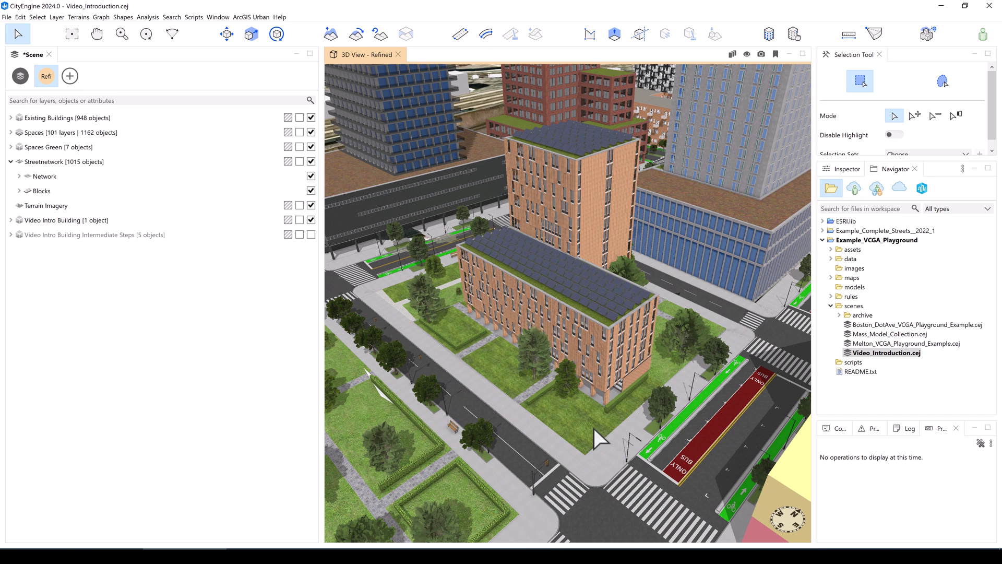
- Delete the generated model of the brick building with solar roofs, leaving only its lot shape
{"action": "left_click", "coordinate": [584, 300]}
{"action": "left_click", "coordinate": [587, 295]}
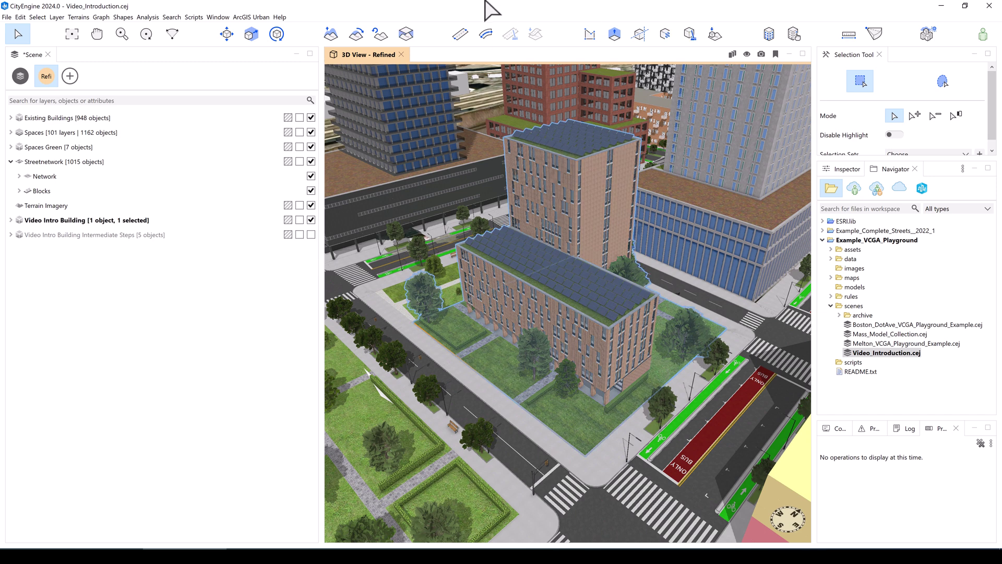
{"action": "left_click", "coordinate": [124, 17]}
{"action": "left_click", "coordinate": [183, 302]}
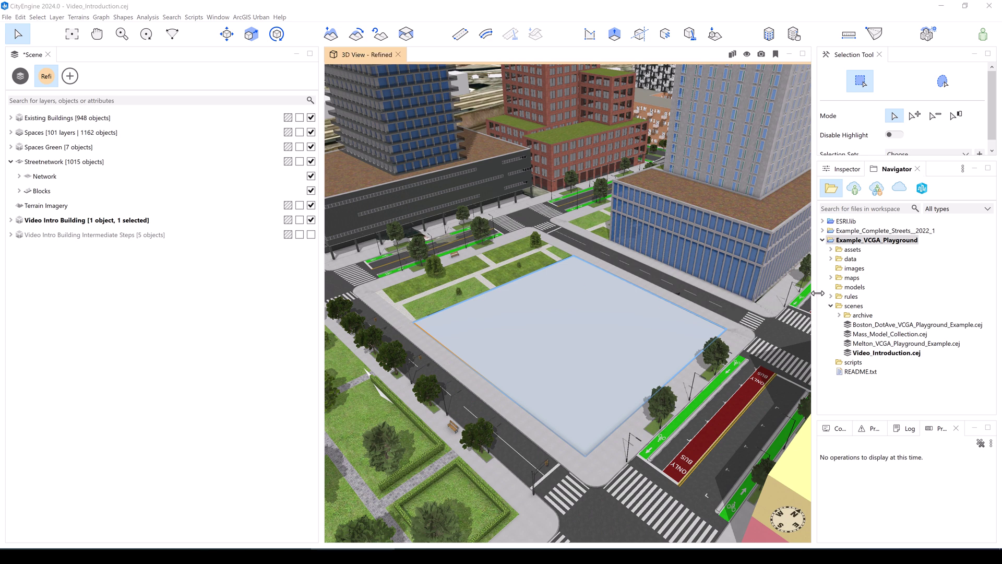
- Create a Visual CGA design named Video_Introduction_Building in the rules/VCGA_Designs/Video_Introduction folder of Example_VCGA_Playground
{"action": "left_click", "coordinate": [861, 243]}
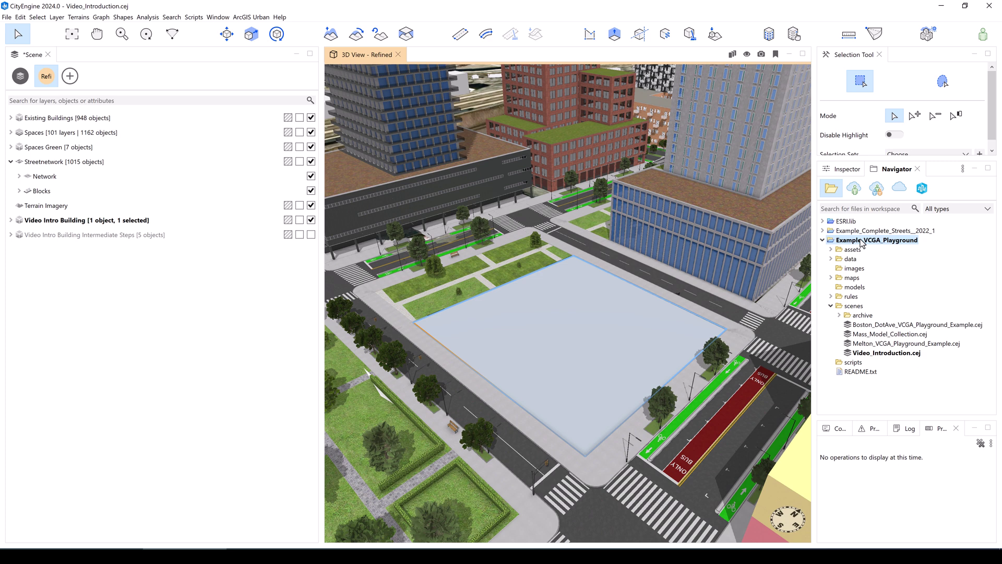
{"action": "left_click", "coordinate": [831, 296]}
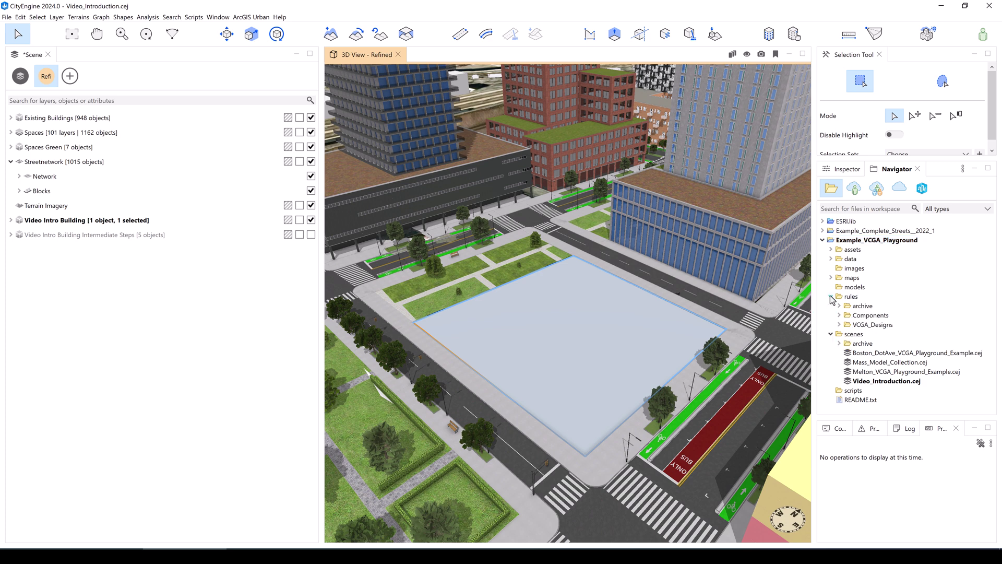
{"action": "left_click", "coordinate": [839, 325]}
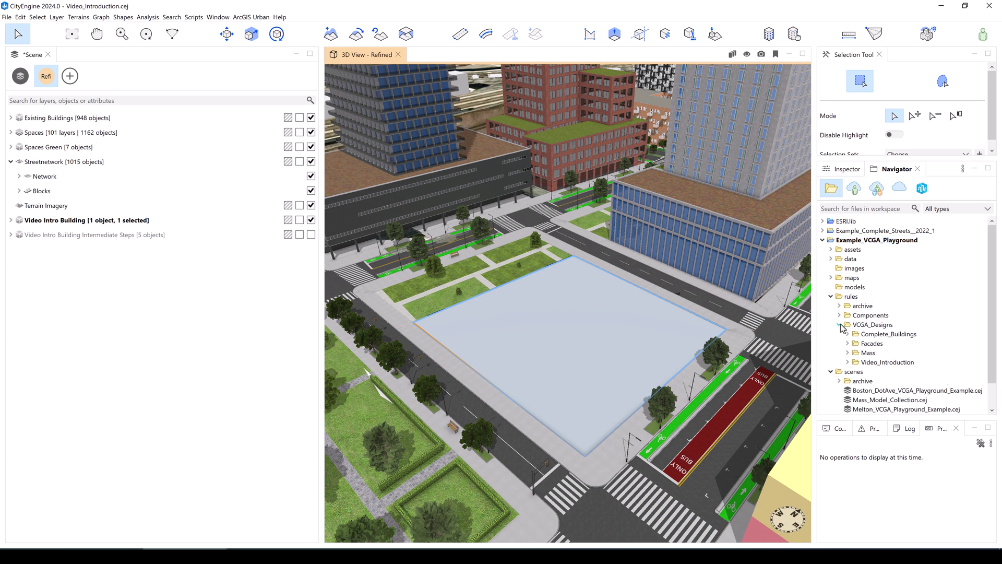
{"action": "left_click", "coordinate": [848, 362]}
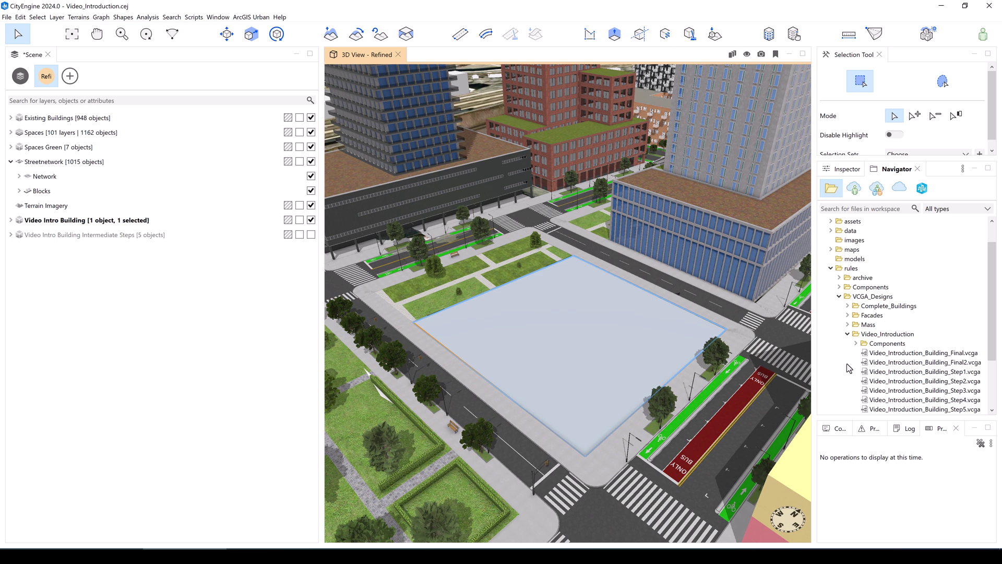
{"action": "right_click", "coordinate": [870, 337]}
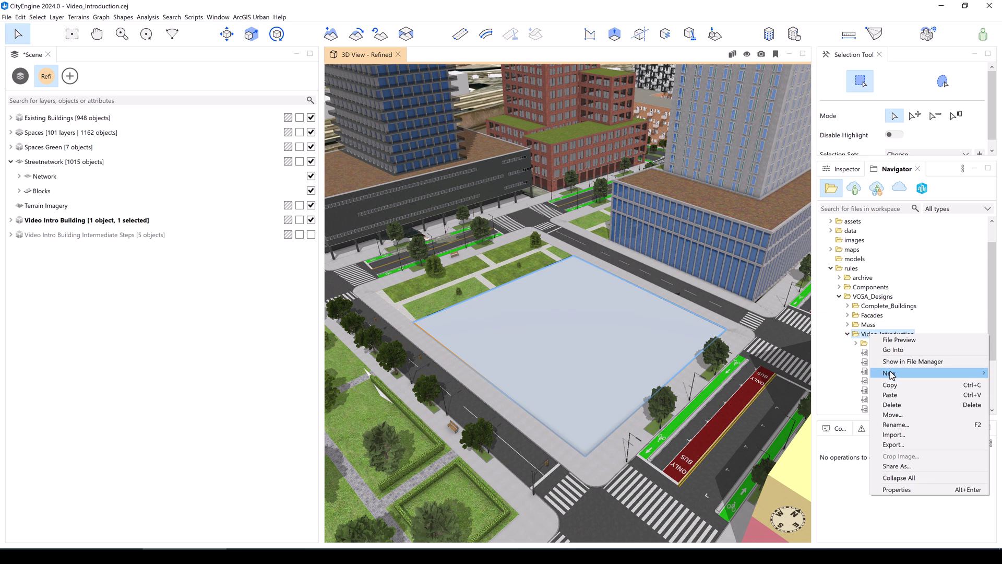
{"action": "mouse_move", "coordinate": [891, 373]}
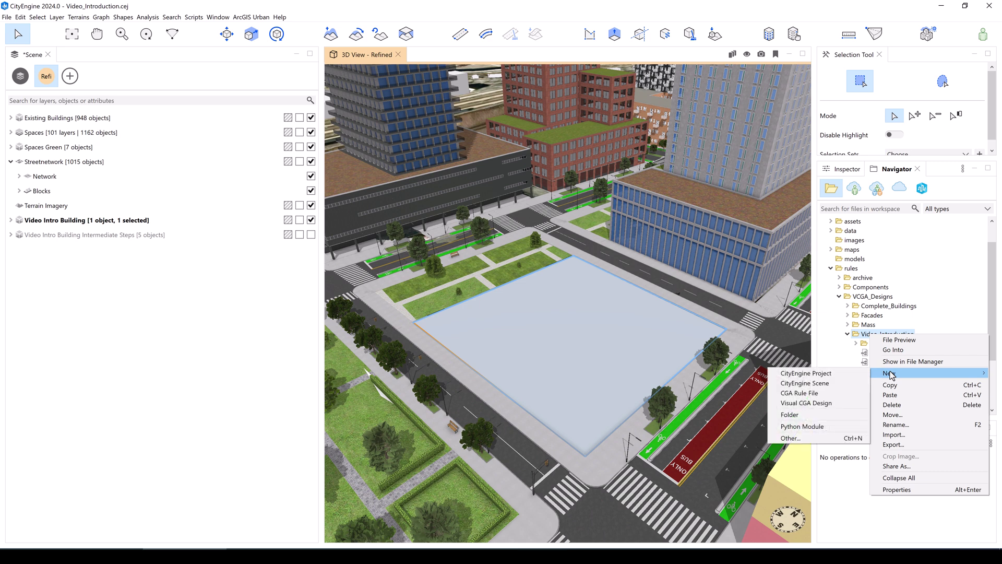
{"action": "left_click", "coordinate": [813, 403]}
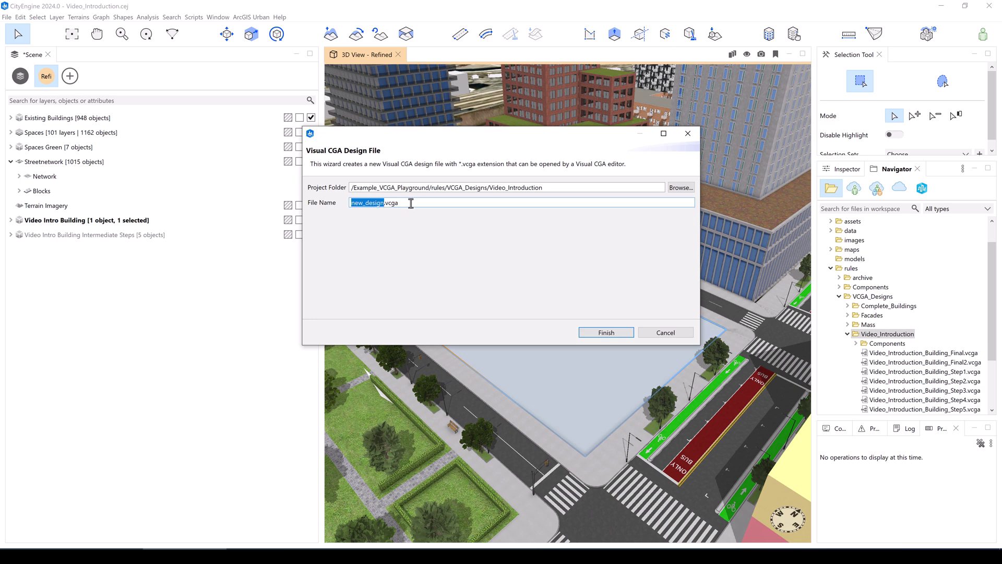
{"action": "left_click_drag", "start_coordinate": [382, 202], "coordinate": [322, 202]}
{"action": "type", "text": "Video_Introduction_B"}
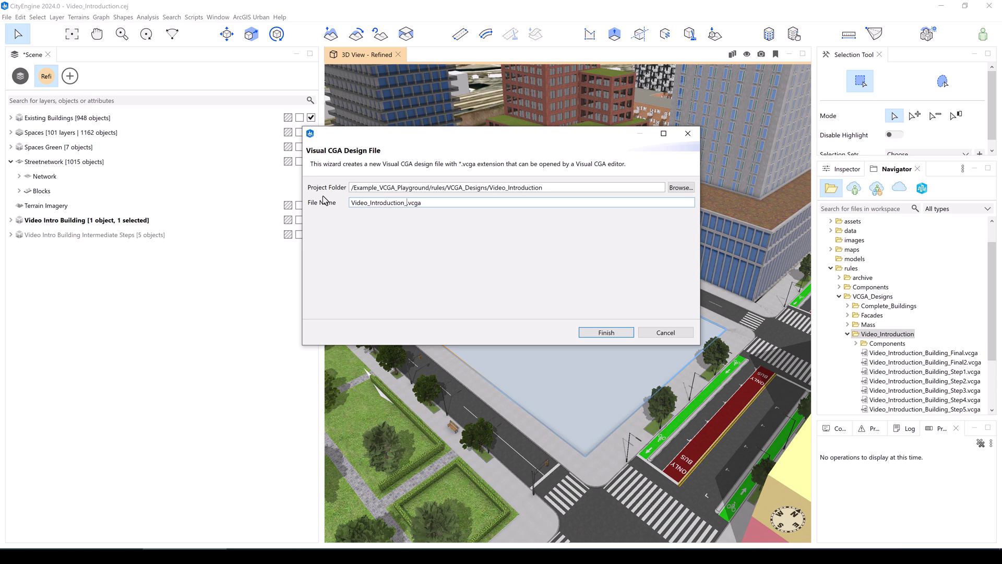
{"action": "type", "text": "uilding"}
{"action": "left_click", "coordinate": [598, 334]}
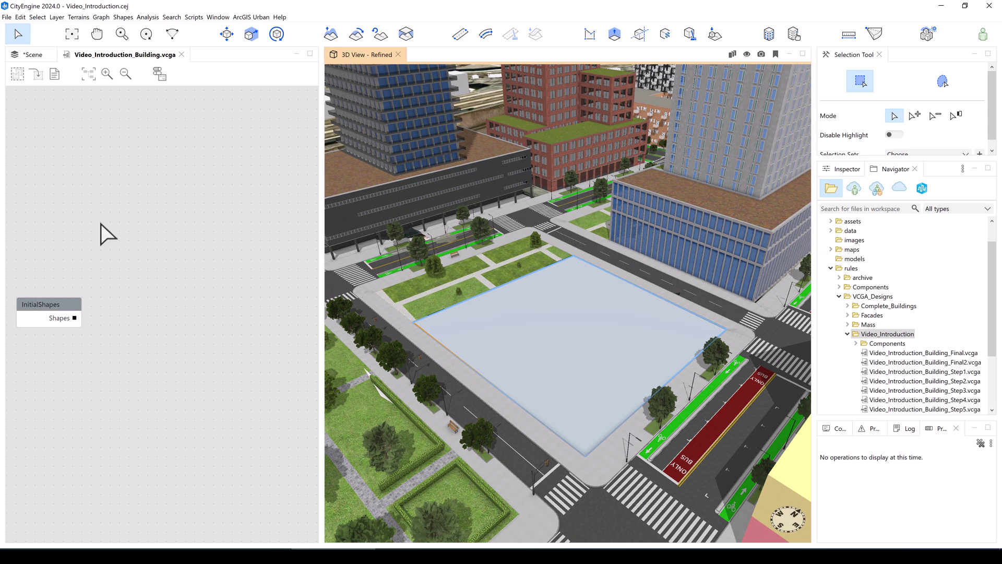
- Add the library's Slab_And_Tower node from Massing's Slab_Block group beside InitialShapes and connect Shapes to its BuildableArea input
{"action": "right_click", "coordinate": [101, 223]}
{"action": "left_click", "coordinate": [120, 230]}
{"action": "left_click", "coordinate": [130, 283]}
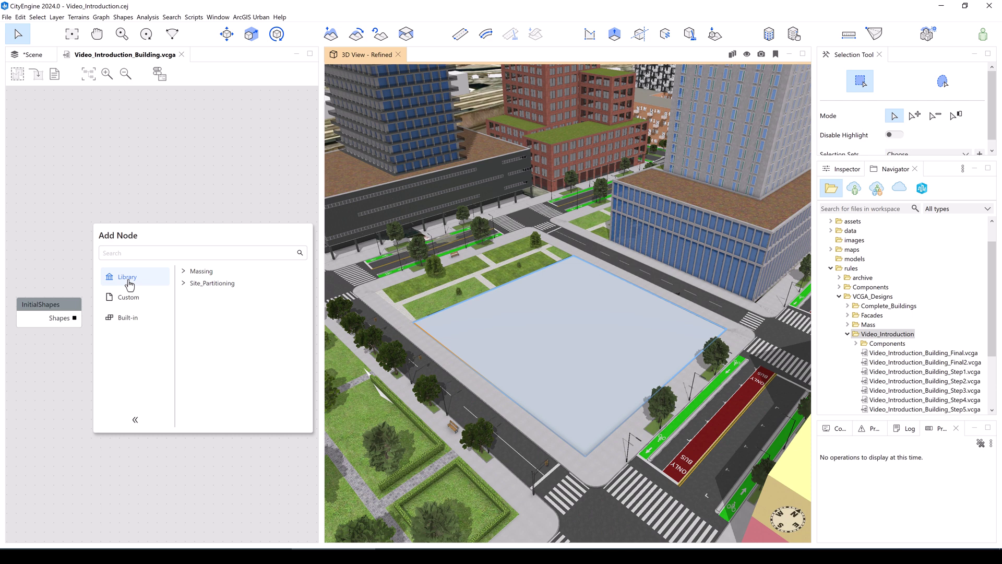
{"action": "left_click", "coordinate": [183, 273]}
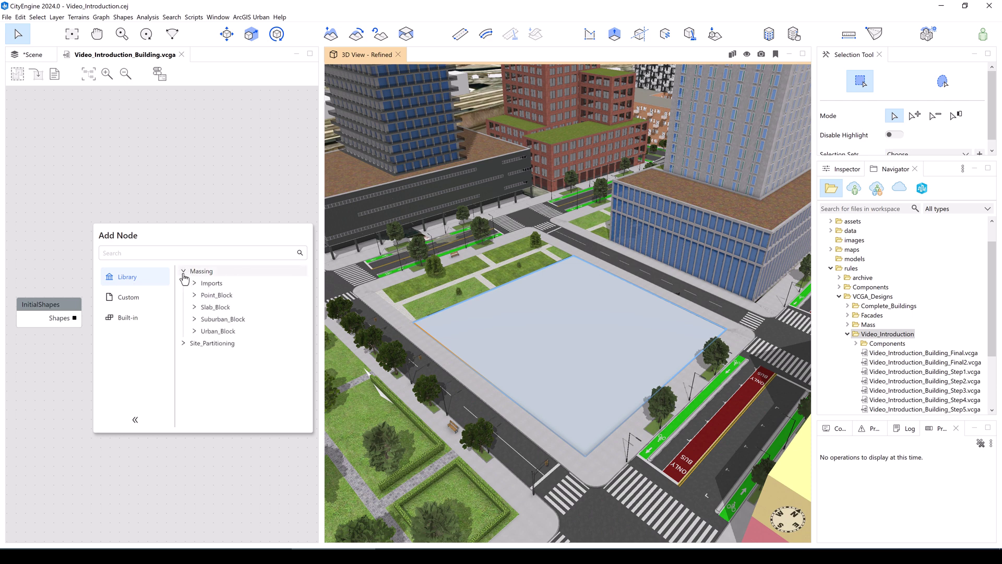
{"action": "left_click", "coordinate": [194, 308]}
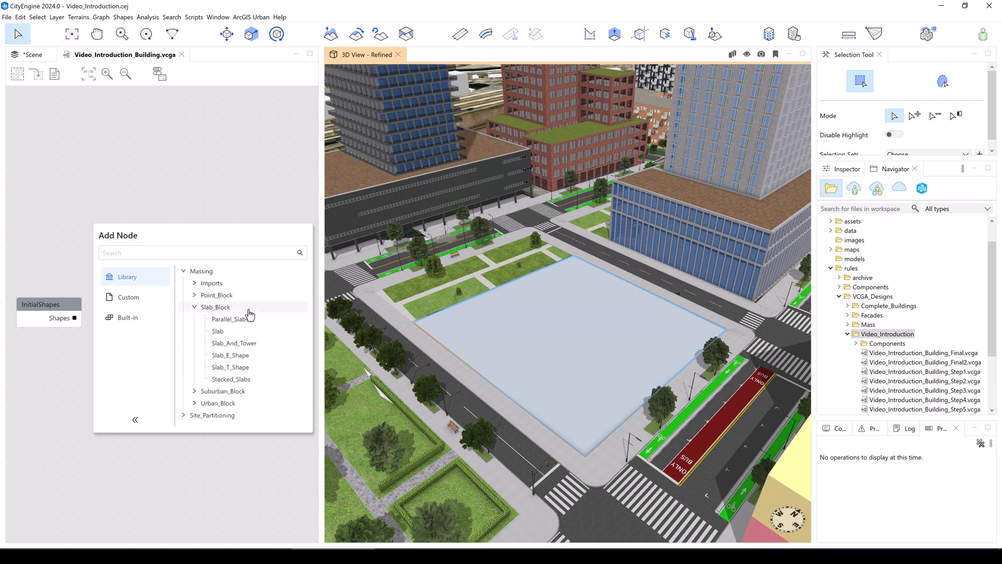
{"action": "double_click", "coordinate": [240, 345]}
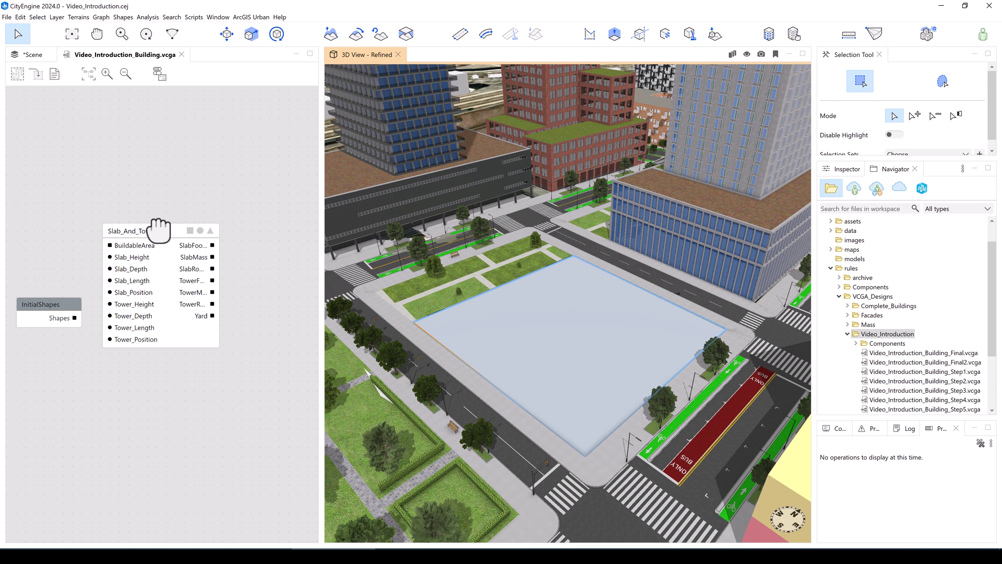
{"action": "left_click_drag", "start_coordinate": [160, 235], "coordinate": [189, 302]}
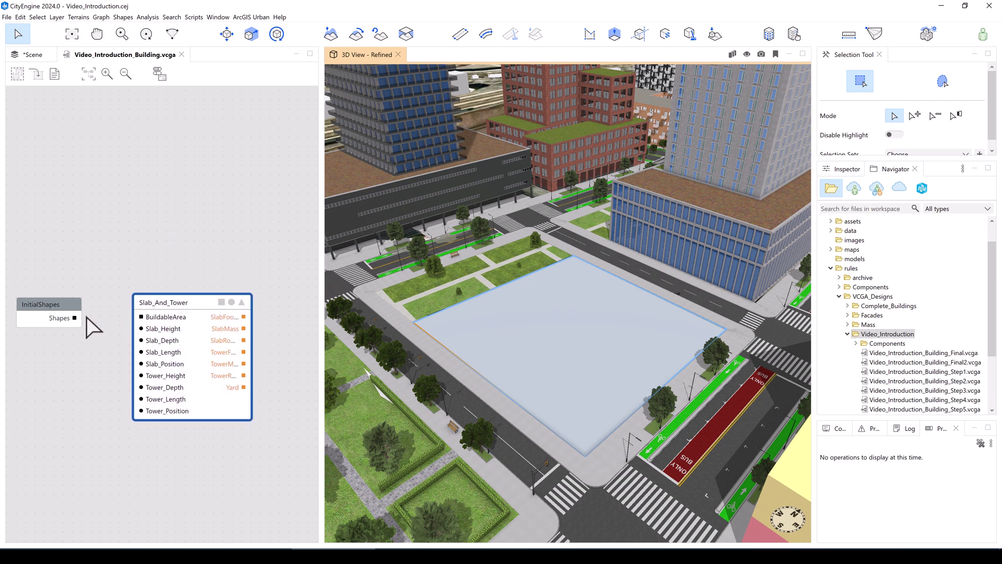
{"action": "left_click_drag", "start_coordinate": [75, 318], "coordinate": [141, 316]}
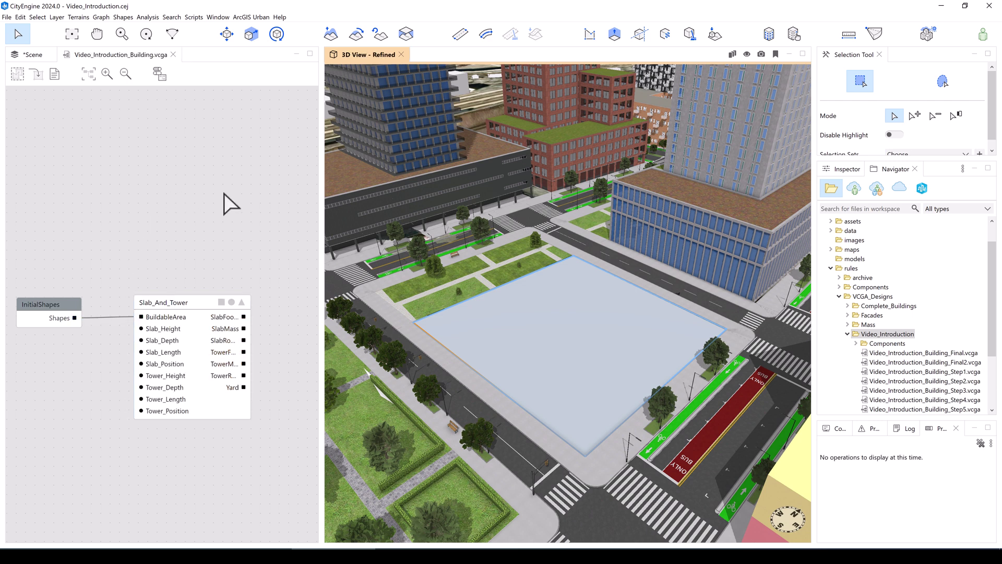
- Assign Video_Introduction_Building.vcga from the Video_Introduction folder to the empty lot shape in the 3D view
{"action": "left_click", "coordinate": [870, 334]}
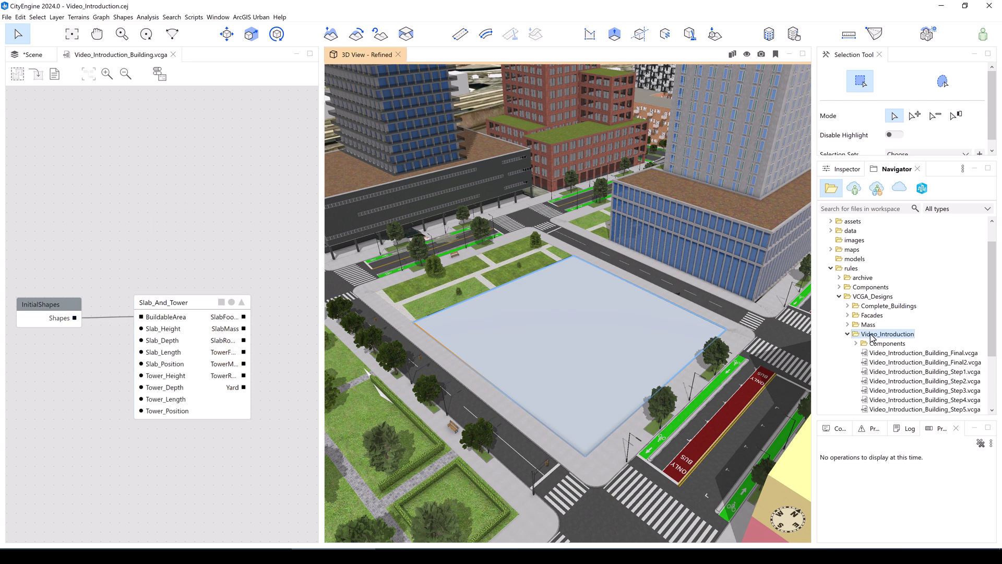
{"action": "left_click_drag", "start_coordinate": [992, 284], "coordinate": [993, 323]}
{"action": "left_click", "coordinate": [911, 345]}
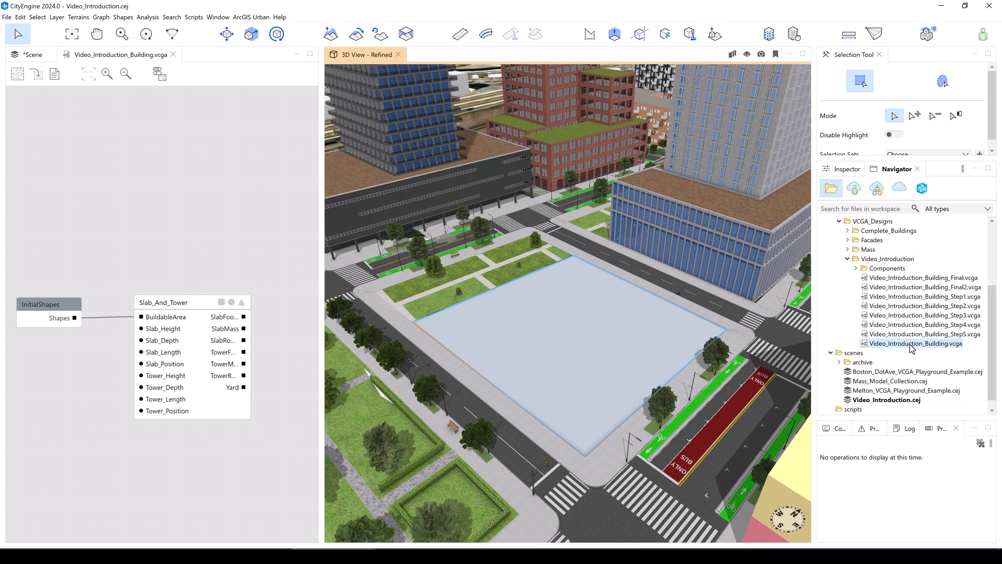
{"action": "left_click_drag", "start_coordinate": [908, 345], "coordinate": [566, 336]}
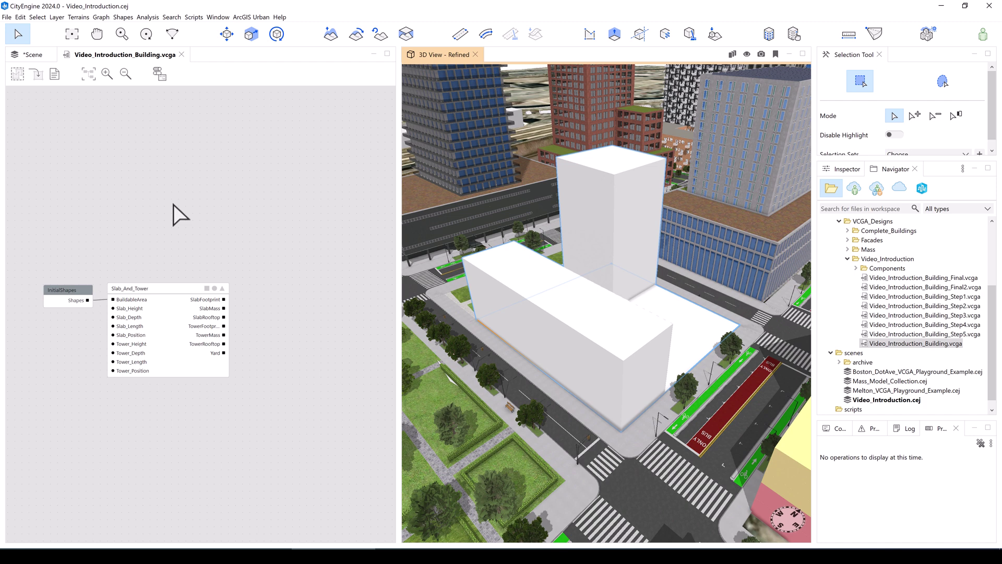
- Add the custom component Floor_Splitter_One_Tier, place it beside the Slab_And_Tower node and widen it to show its full name
{"action": "right_click", "coordinate": [198, 173]}
{"action": "left_click", "coordinate": [219, 180]}
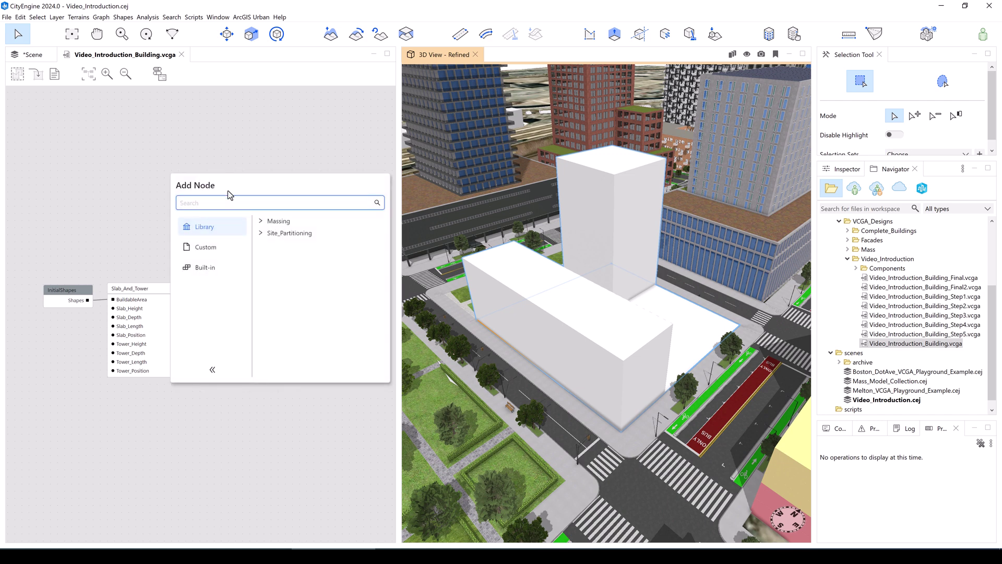
{"action": "left_click", "coordinate": [204, 254]}
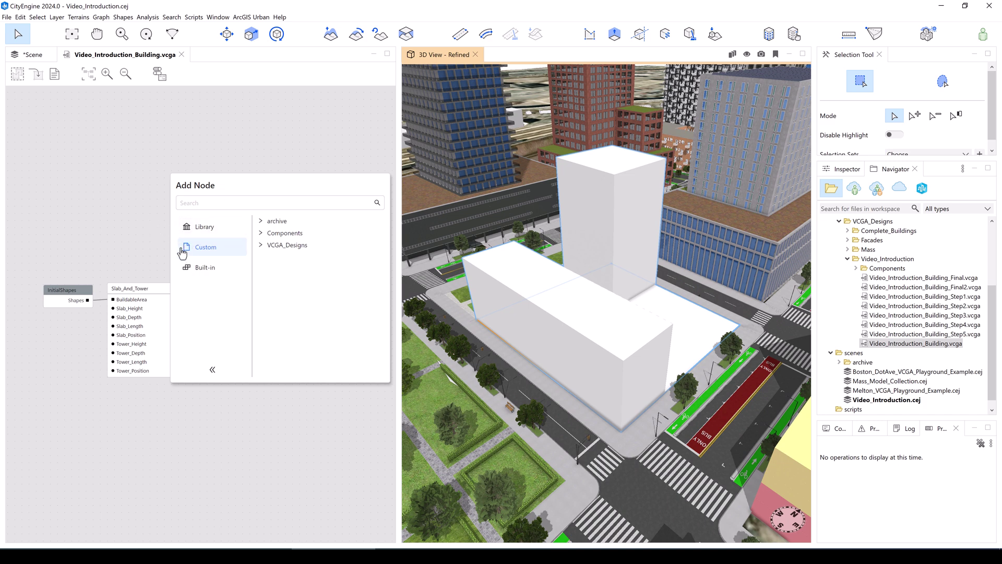
{"action": "left_click", "coordinate": [262, 233]}
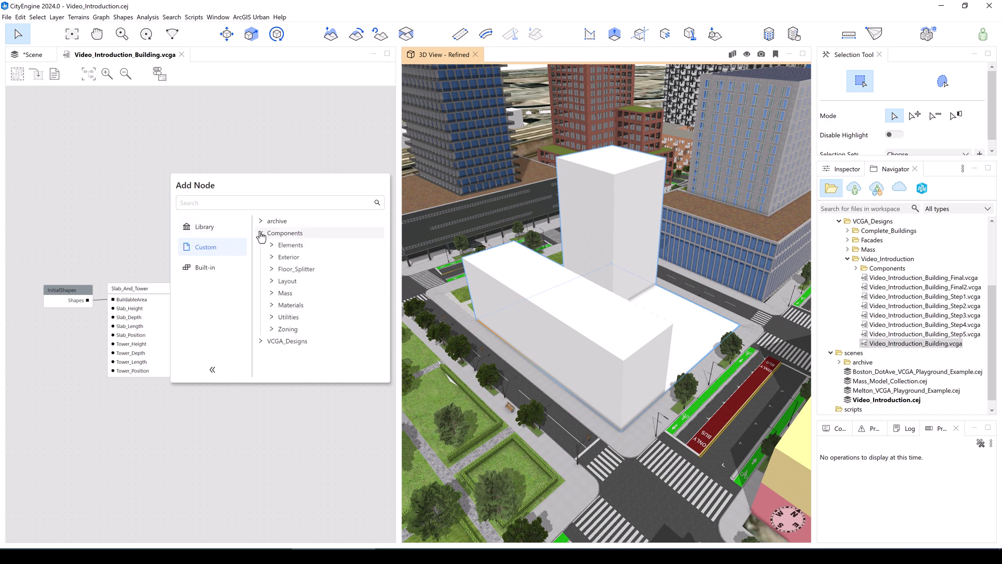
{"action": "left_click", "coordinate": [273, 268]}
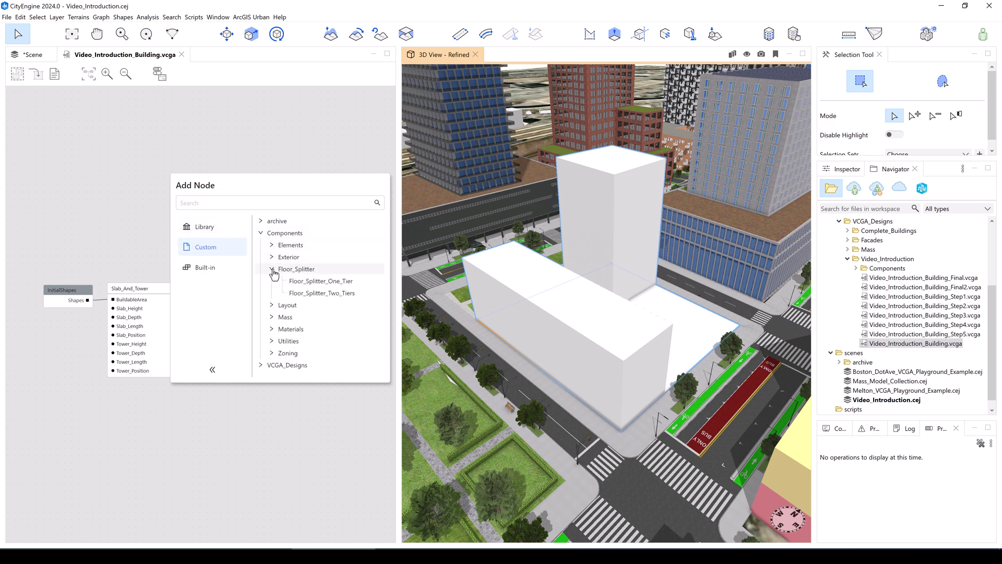
{"action": "left_click", "coordinate": [322, 282]}
{"action": "left_click", "coordinate": [267, 187]}
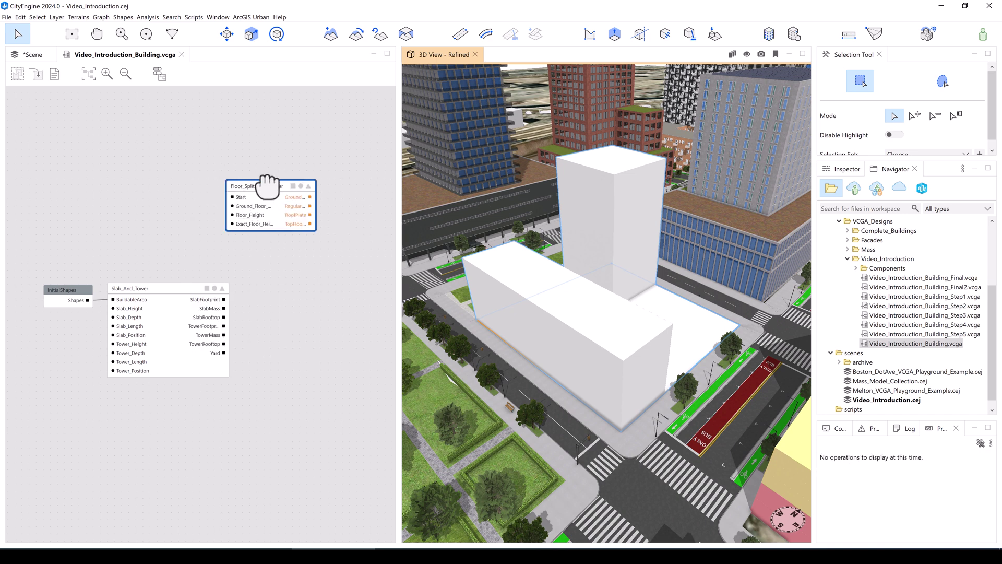
{"action": "left_click_drag", "start_coordinate": [268, 184], "coordinate": [281, 282]}
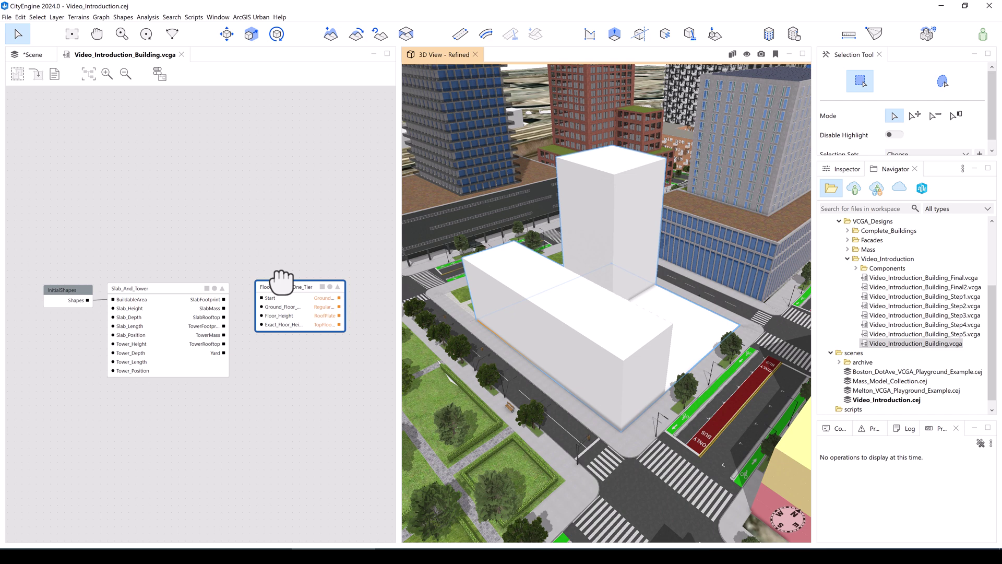
{"action": "left_click_drag", "start_coordinate": [345, 330], "coordinate": [377, 330]}
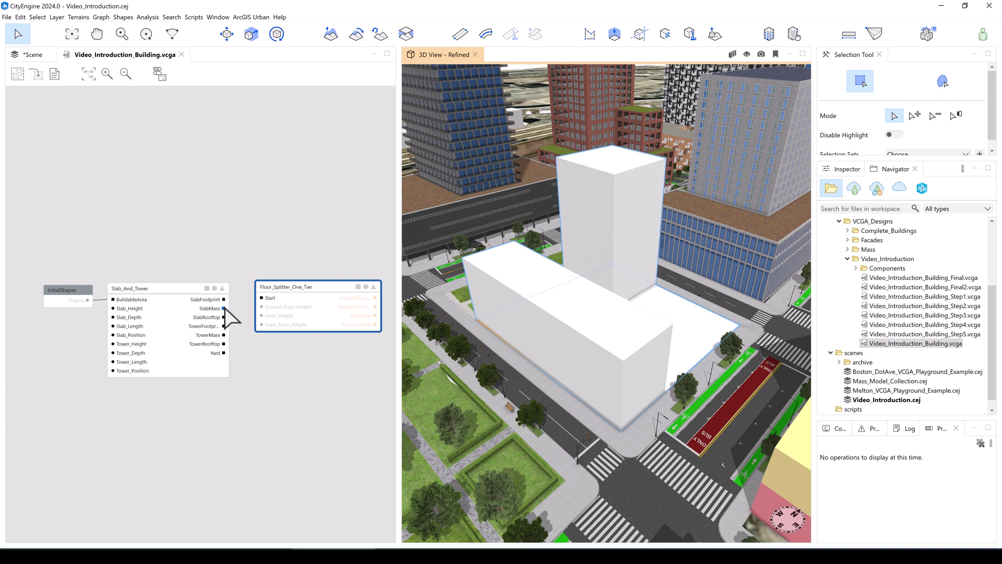
- Connect SlabMass and TowerMass to the floor splitter's Start input, and enable Wireframe on shaded/textured for the 3D view
{"action": "left_click_drag", "start_coordinate": [224, 308], "coordinate": [261, 298]}
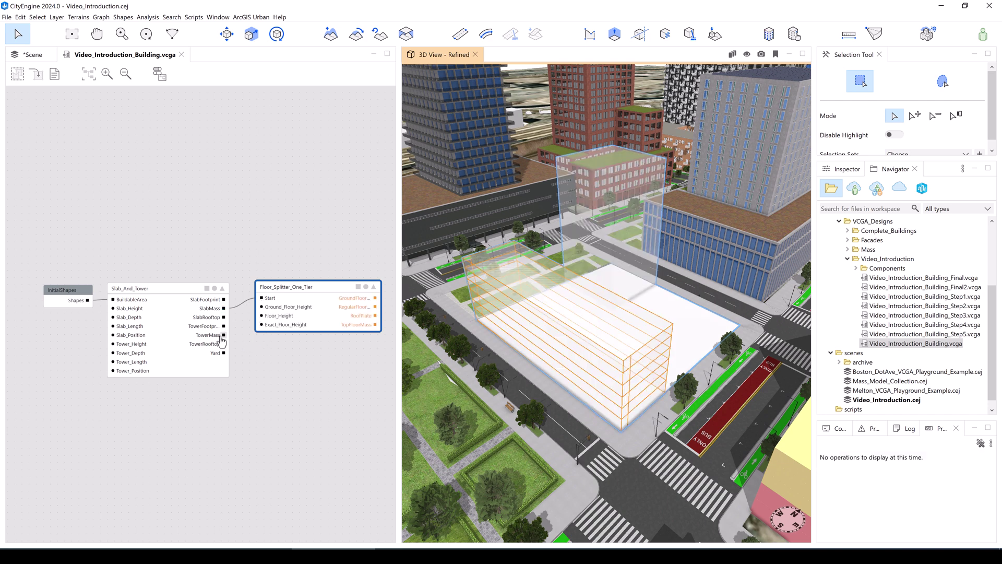
{"action": "left_click_drag", "start_coordinate": [224, 335], "coordinate": [261, 298]}
{"action": "left_click", "coordinate": [318, 190]}
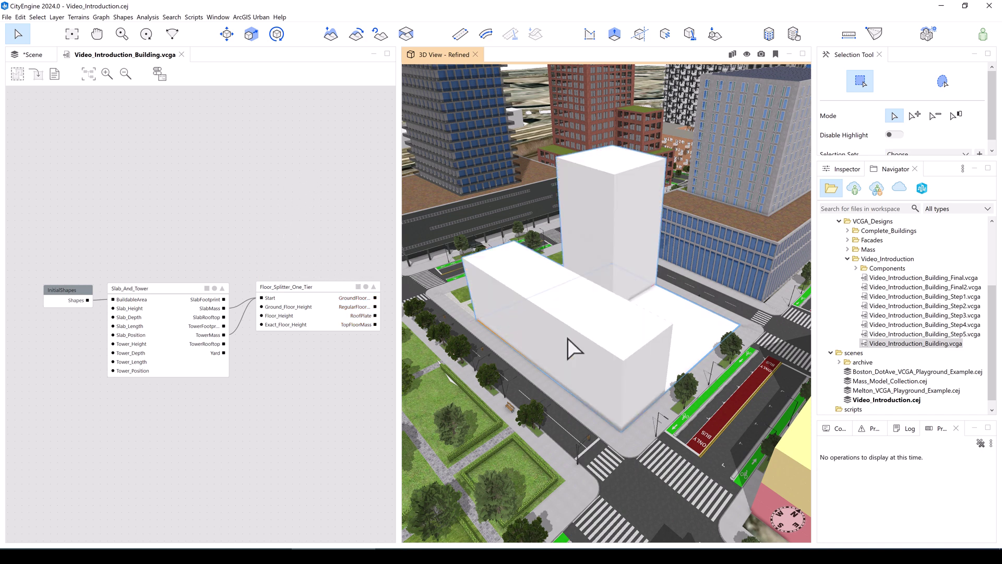
{"action": "left_click", "coordinate": [761, 53]}
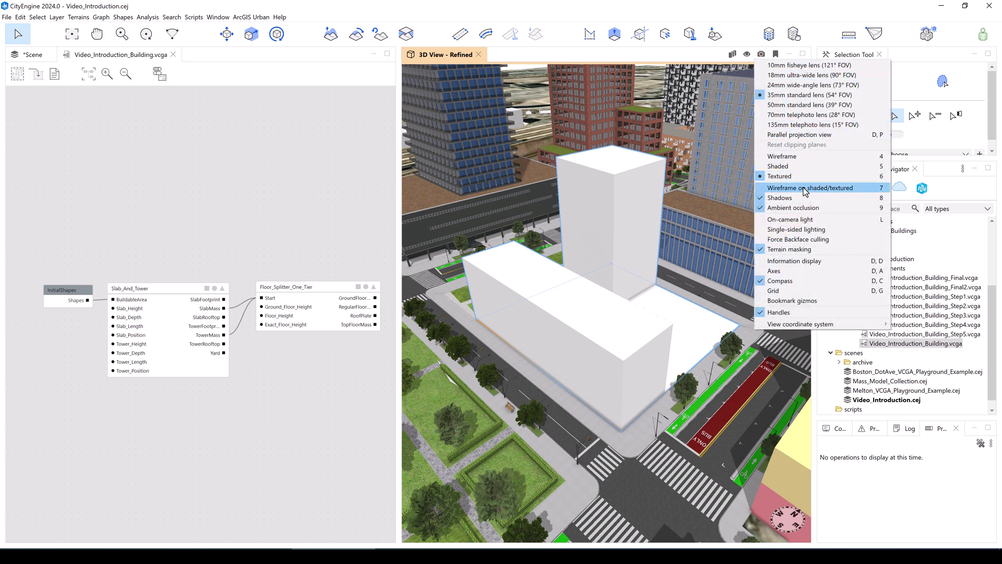
{"action": "left_click", "coordinate": [804, 189]}
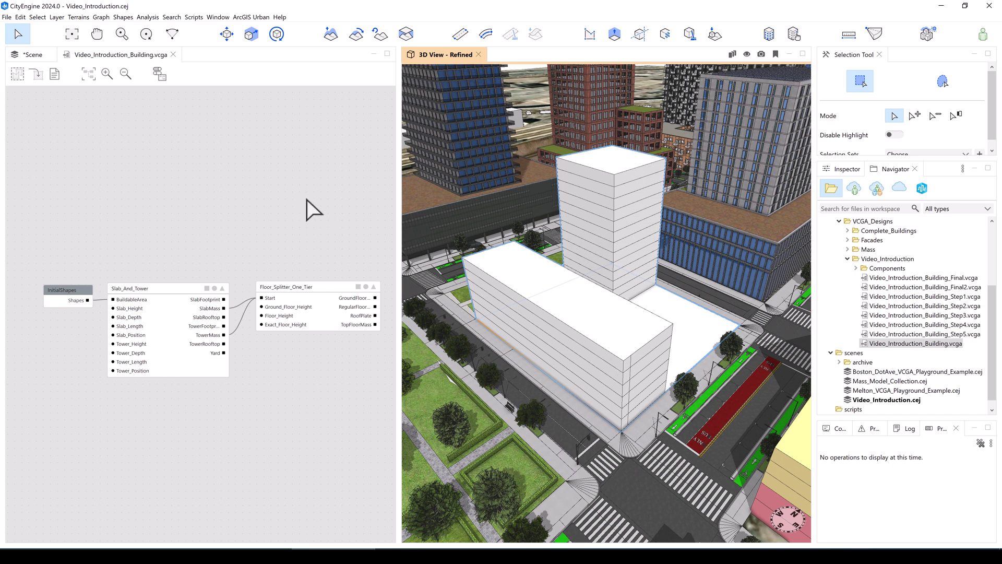
- Set a custom Ground_Floor_Height of 4 on the Floor_Splitter_One_Tier node
{"action": "left_click", "coordinate": [329, 307]}
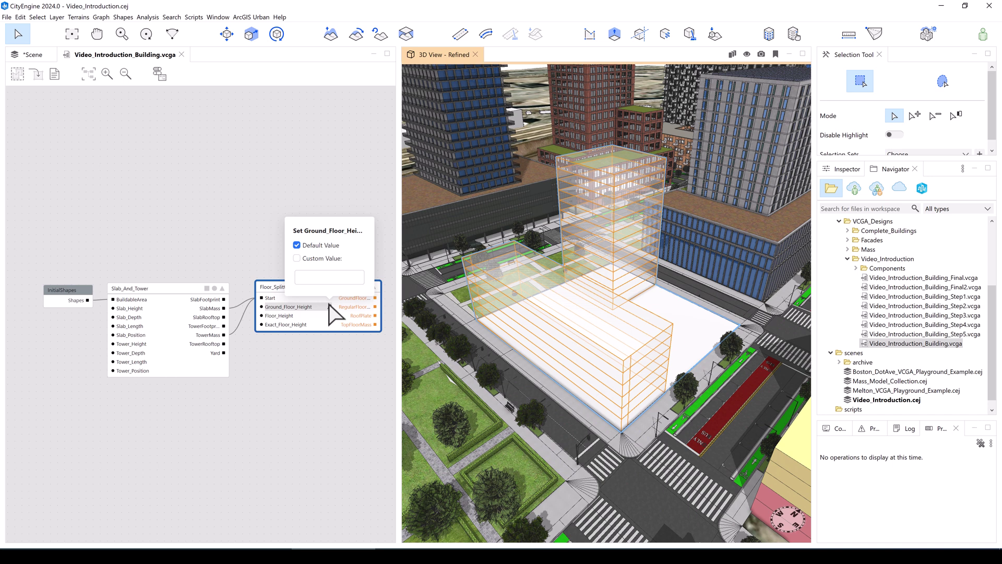
{"action": "left_click", "coordinate": [311, 259]}
{"action": "left_click", "coordinate": [311, 278]}
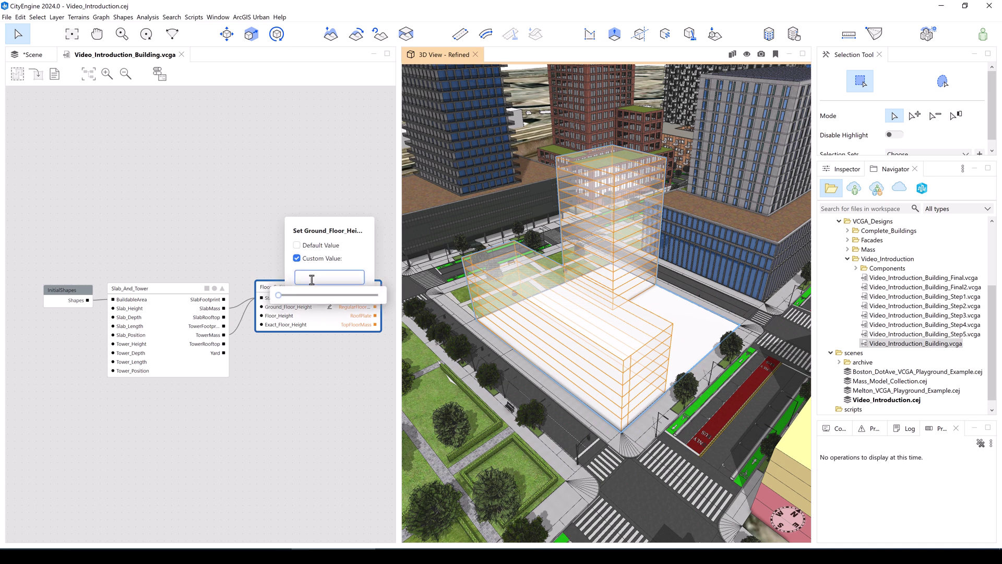
{"action": "type", "text": "4"}
{"action": "left_click", "coordinate": [334, 364]}
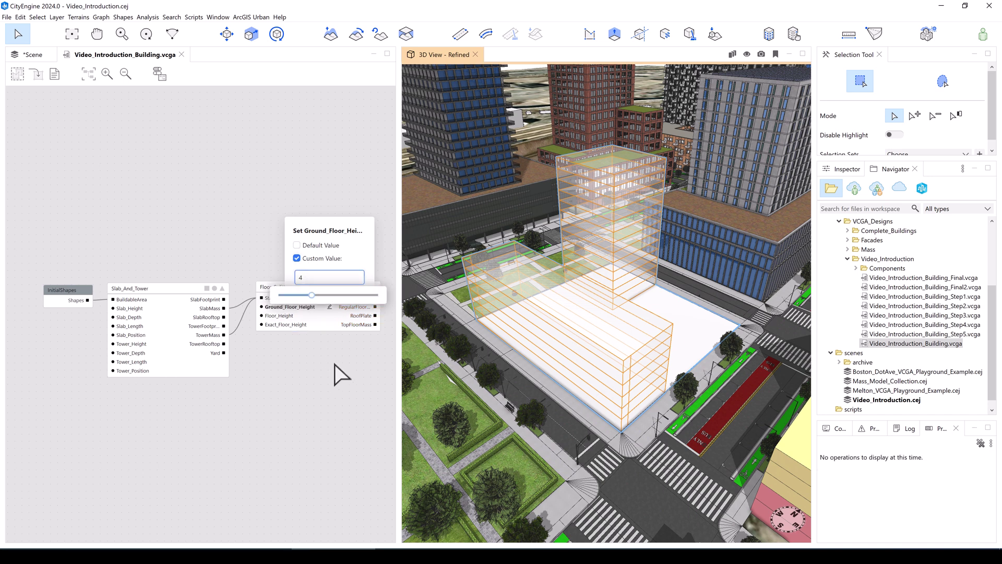
- Set a custom Floor_Height of 3 on the Floor_Splitter_One_Tier node
{"action": "left_click", "coordinate": [329, 316]}
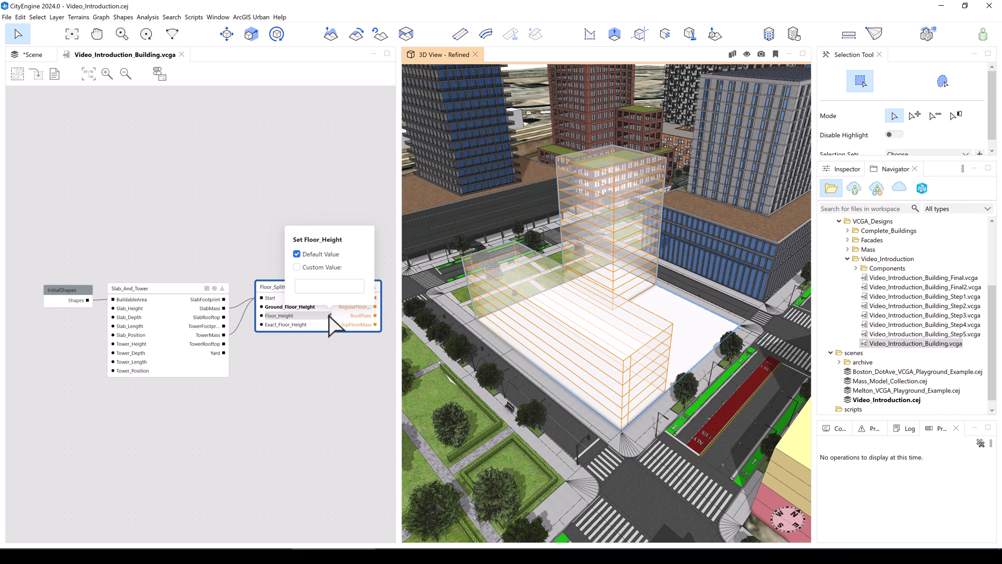
{"action": "left_click", "coordinate": [329, 315]}
{"action": "left_click", "coordinate": [297, 267]}
{"action": "left_click", "coordinate": [310, 286]}
{"action": "type", "text": "3"}
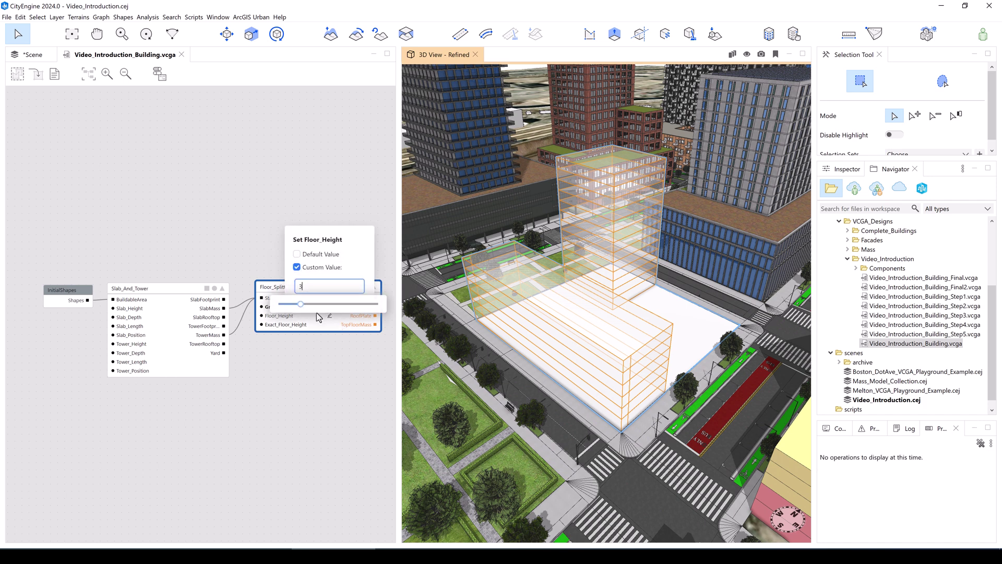
{"action": "left_click", "coordinate": [337, 354]}
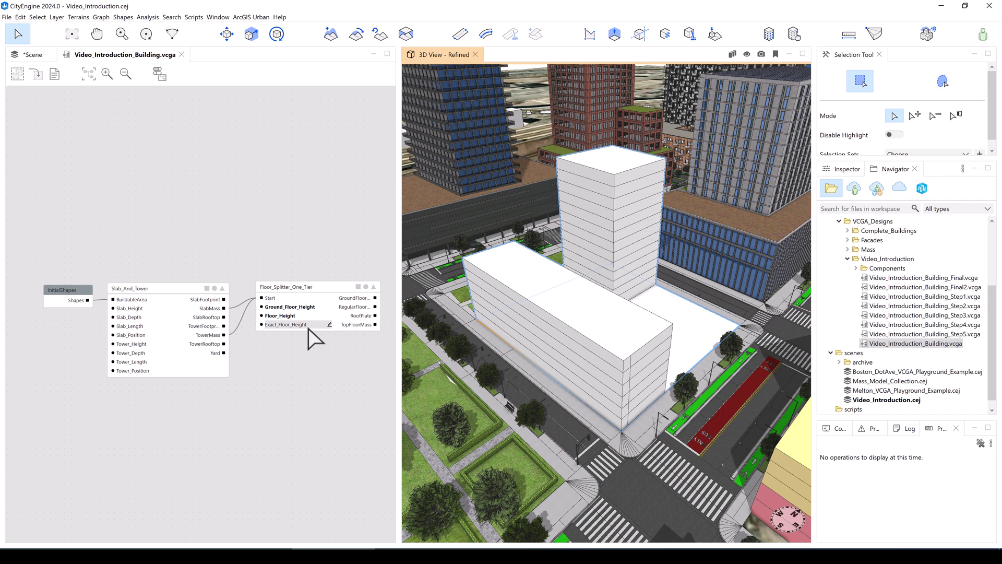
- Override the default Exact_Floor_Height setting on the Floor_Splitter_One_Tier node with a custom value
{"action": "left_click", "coordinate": [329, 324]}
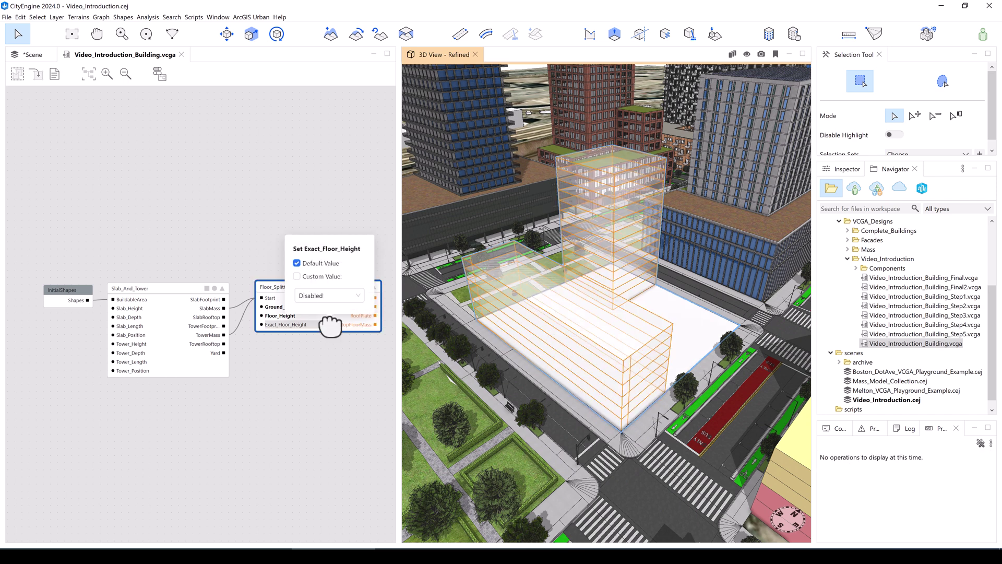
{"action": "left_click", "coordinate": [332, 297]}
{"action": "left_click", "coordinate": [323, 331]}
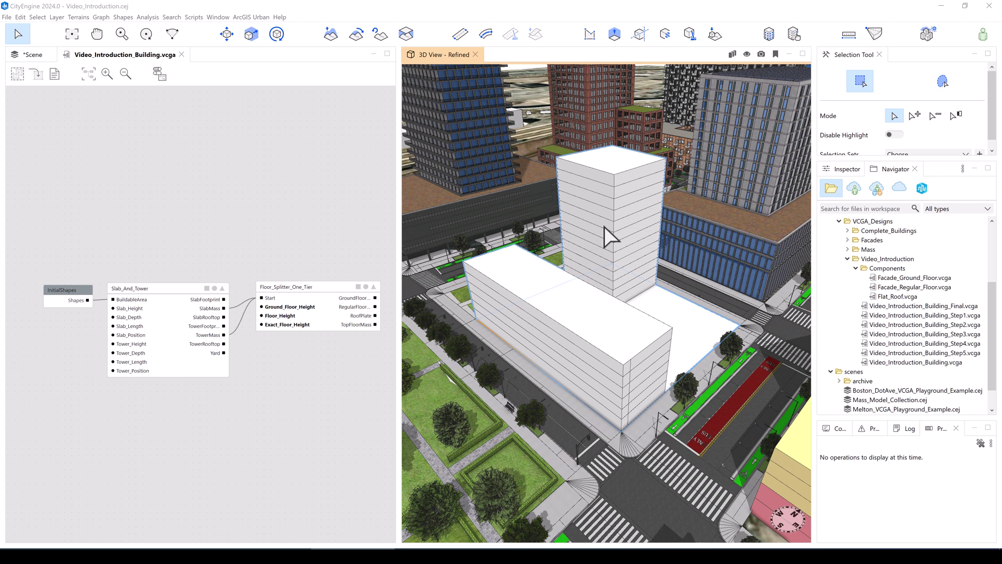
{"action": "left_click", "coordinate": [899, 363]}
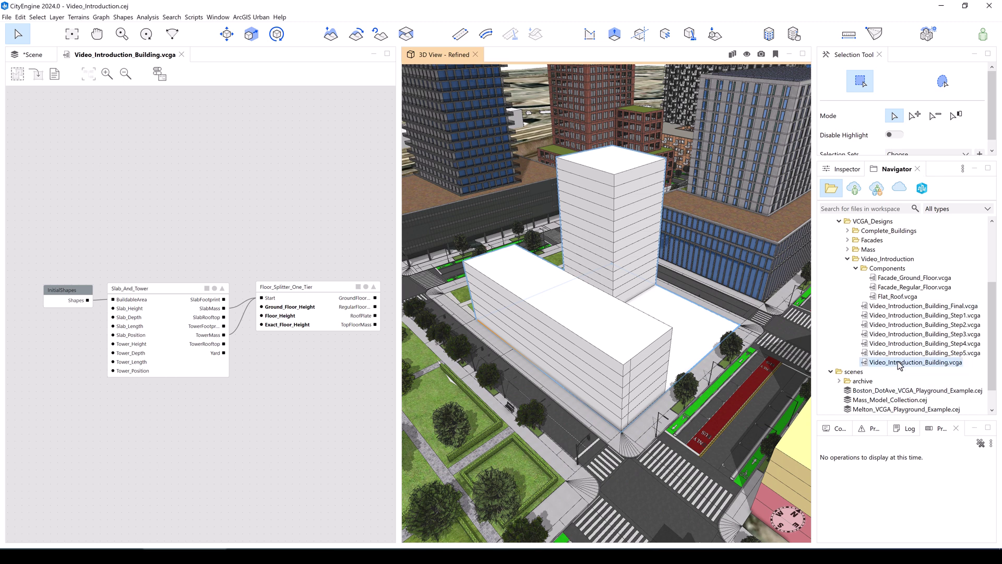
{"action": "left_click", "coordinate": [887, 267]}
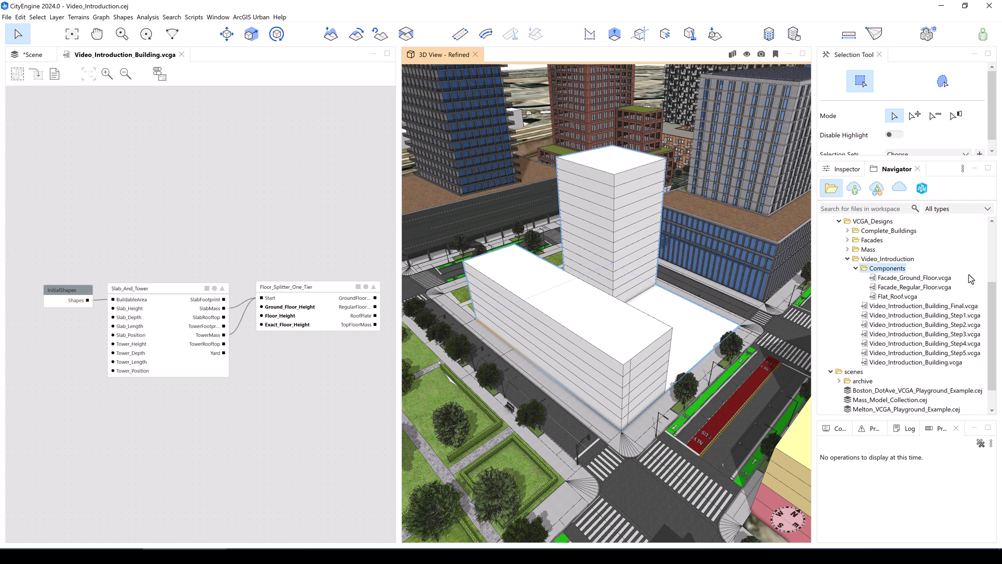
{"action": "double_click", "coordinate": [332, 123]}
{"action": "key", "text": "Escape"}
- Add the custom component Facade_Ground_Floor from Video_Introduction's Components, place it beyond the floor splitter, and connect GroundFloorMass to its Rule input
{"action": "right_click", "coordinate": [147, 161]}
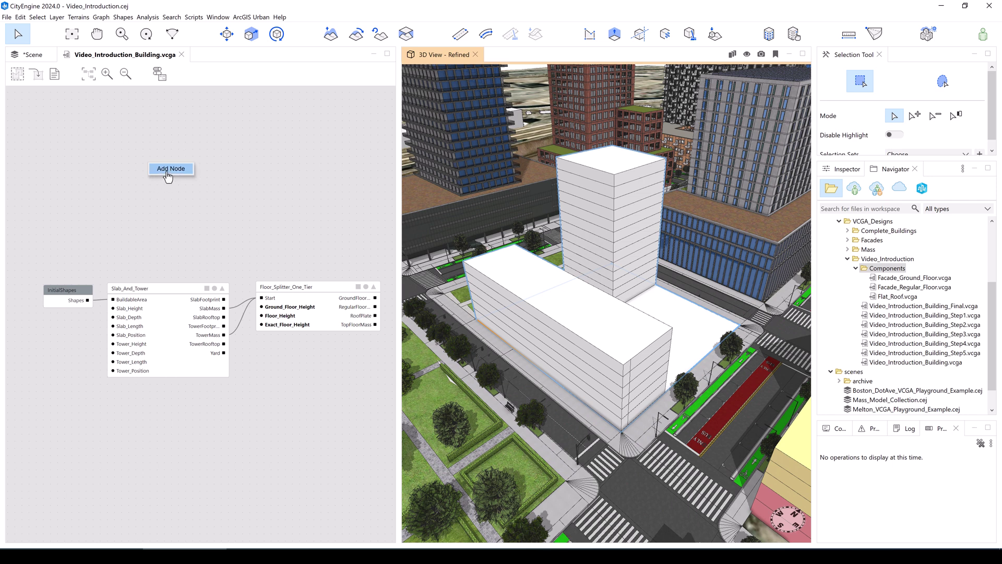
{"action": "left_click", "coordinate": [168, 175]}
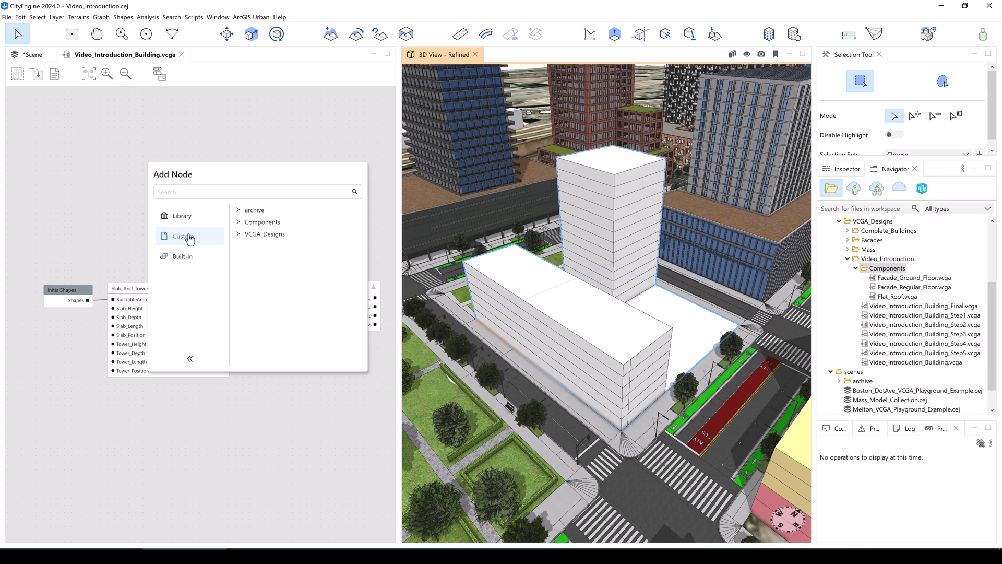
{"action": "left_click", "coordinate": [238, 235]}
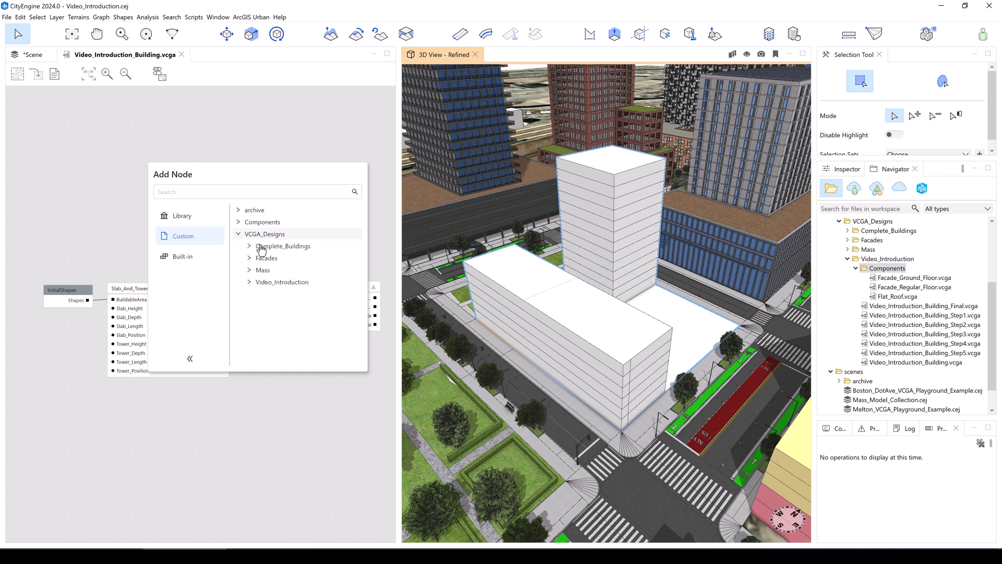
{"action": "left_click", "coordinate": [250, 282]}
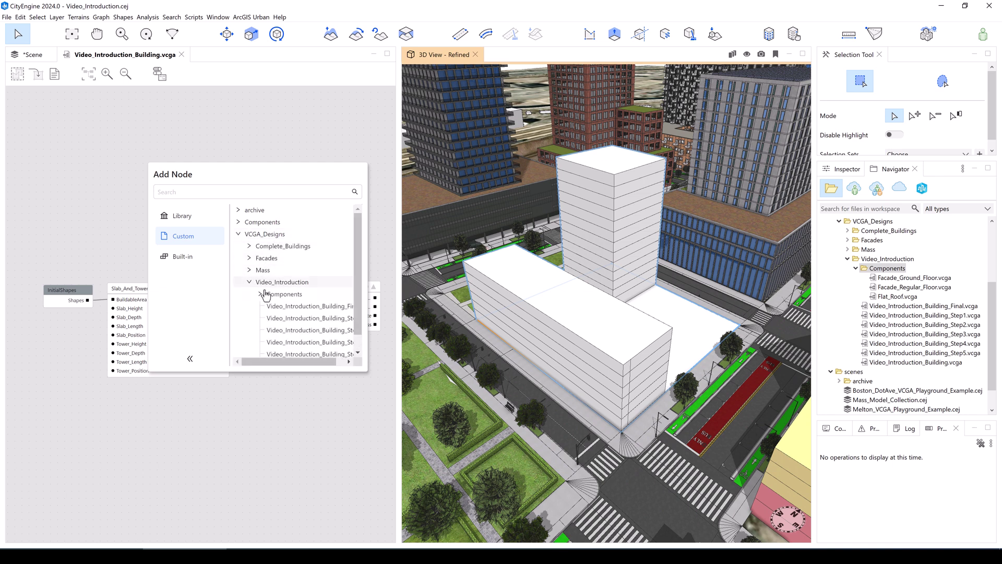
{"action": "left_click", "coordinate": [260, 294]}
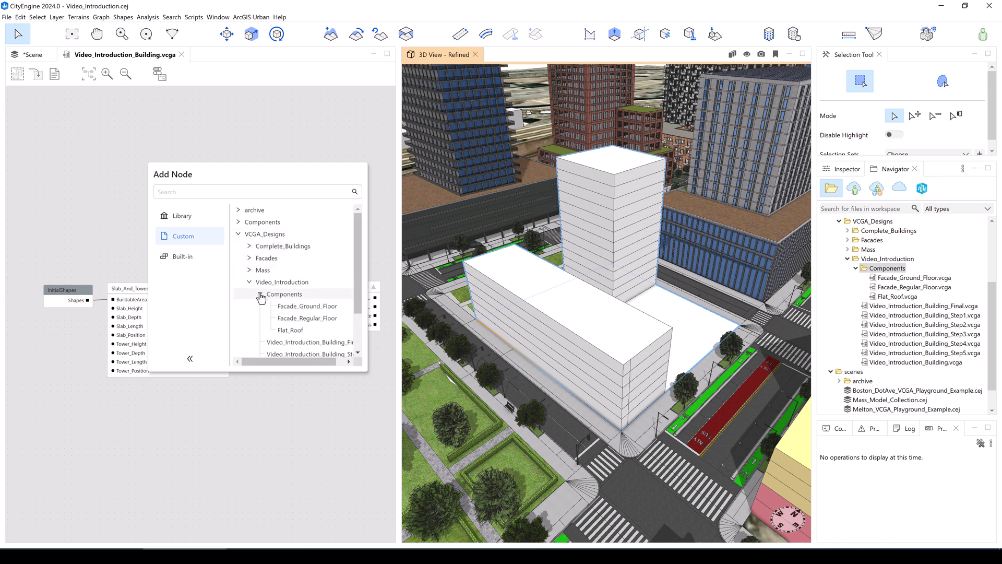
{"action": "left_click", "coordinate": [301, 308]}
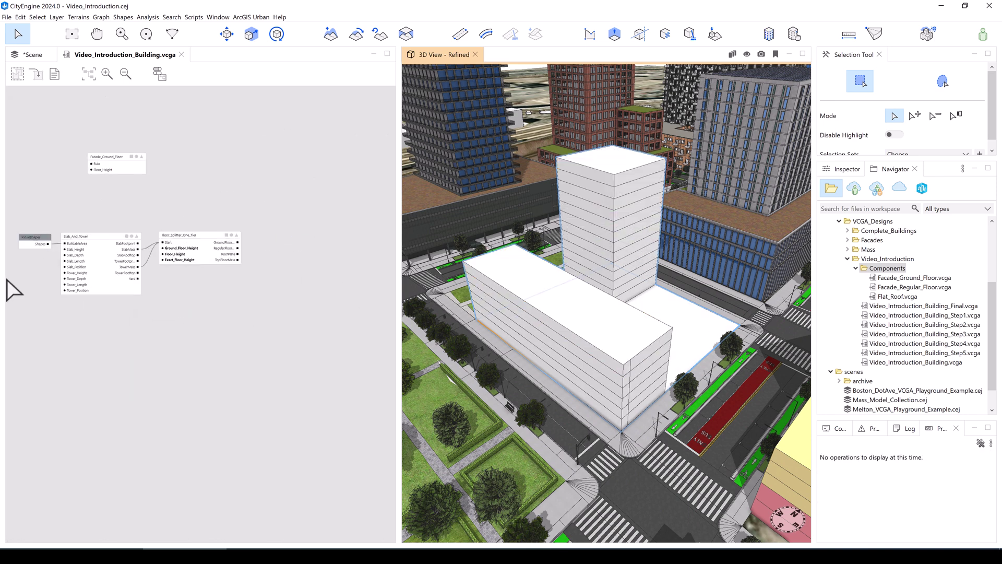
{"action": "left_click_drag", "start_coordinate": [134, 135], "coordinate": [344, 313]}
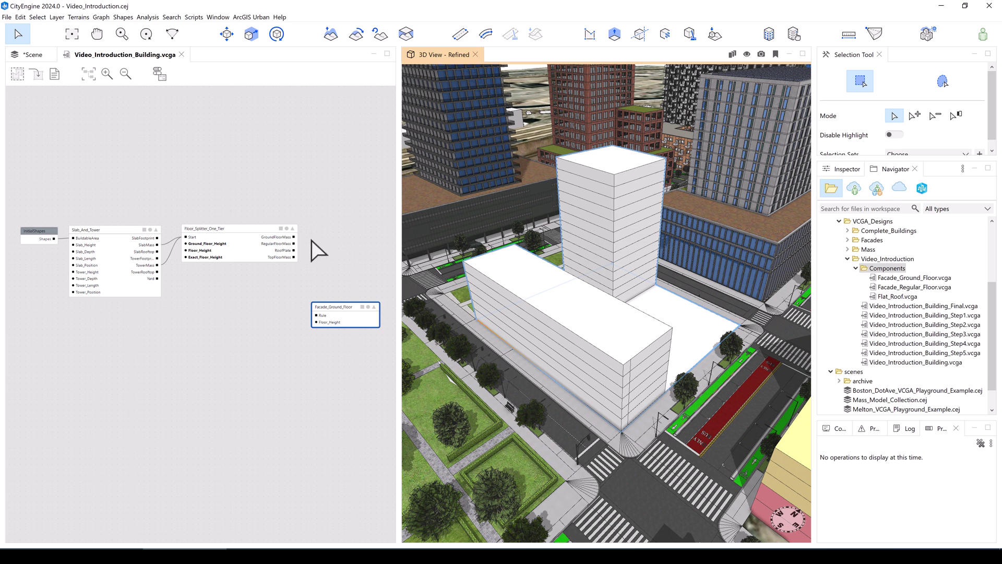
{"action": "left_click_drag", "start_coordinate": [294, 237], "coordinate": [315, 315]}
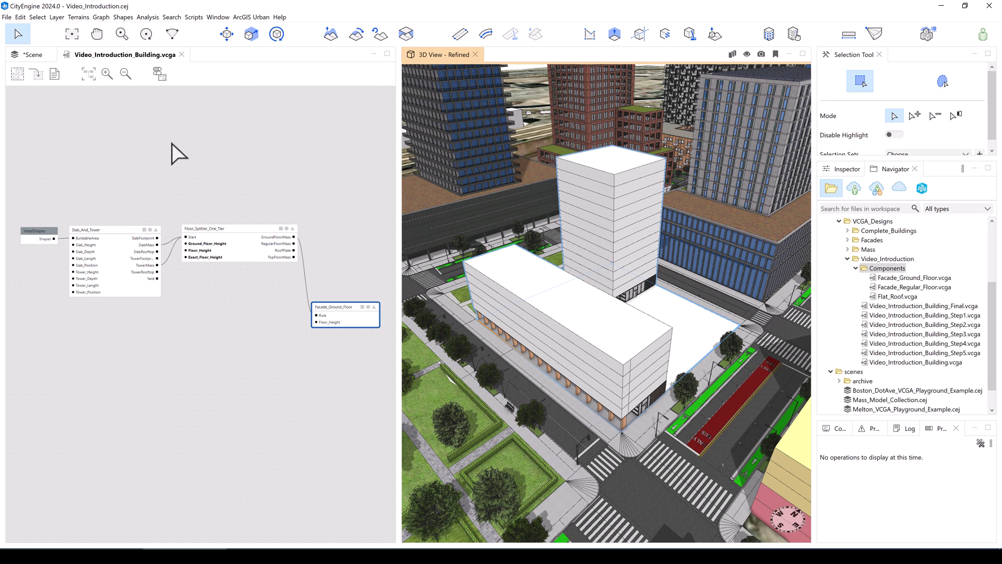
- Add the custom component Facade_Regular_Floor from Video_Introduction's Components and place it above the Facade_Ground_Floor node
{"action": "left_click", "coordinate": [202, 132]}
{"action": "right_click", "coordinate": [192, 136]}
{"action": "left_click", "coordinate": [208, 146]}
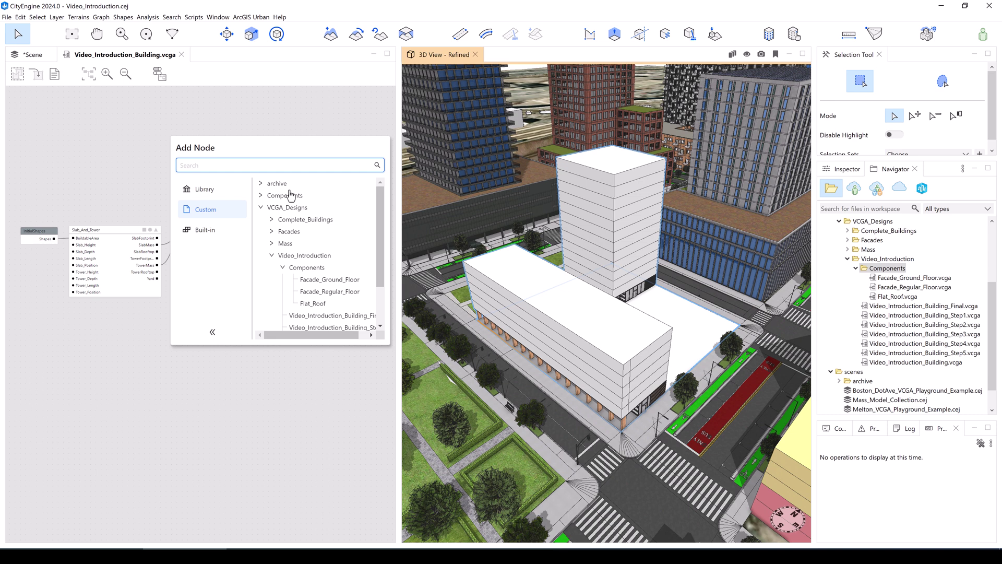
{"action": "double_click", "coordinate": [339, 292]}
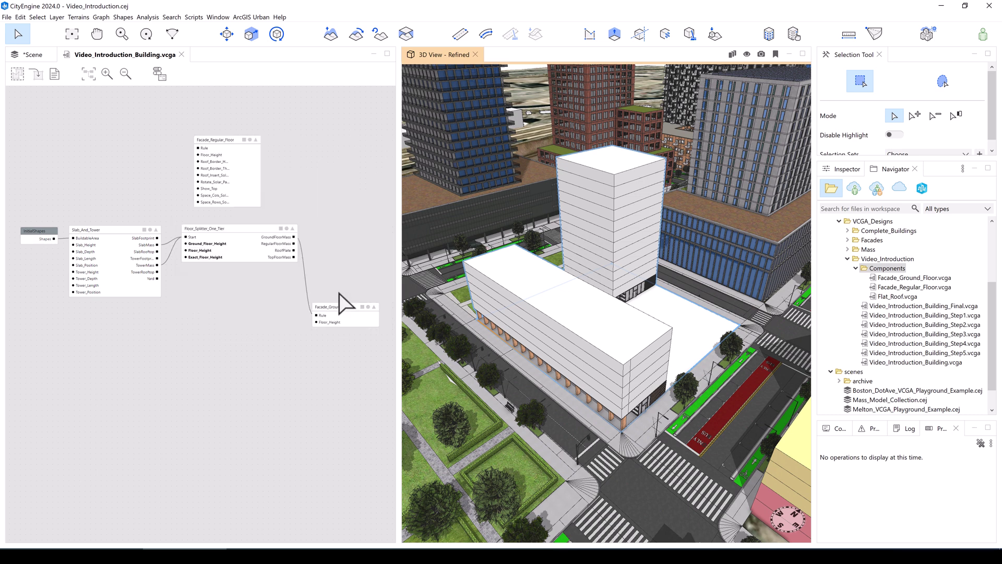
{"action": "left_click_drag", "start_coordinate": [221, 140], "coordinate": [342, 213]}
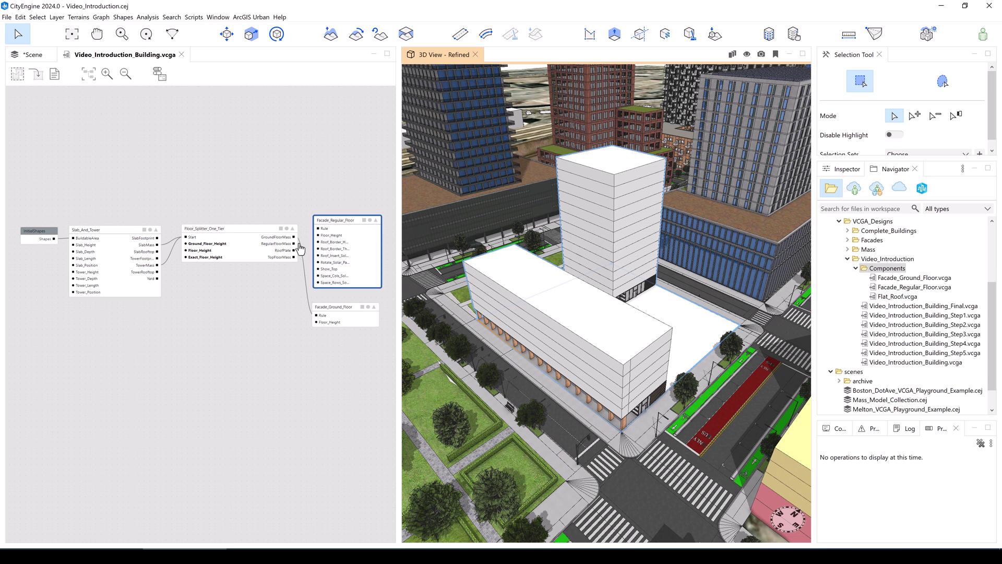
- Connect RegularFloorMass and TopFloorMass to Facade_Regular_Floor's Rule input, and disable Wireframe on shaded/textured for the 3D view
{"action": "left_click_drag", "start_coordinate": [299, 243], "coordinate": [317, 229]}
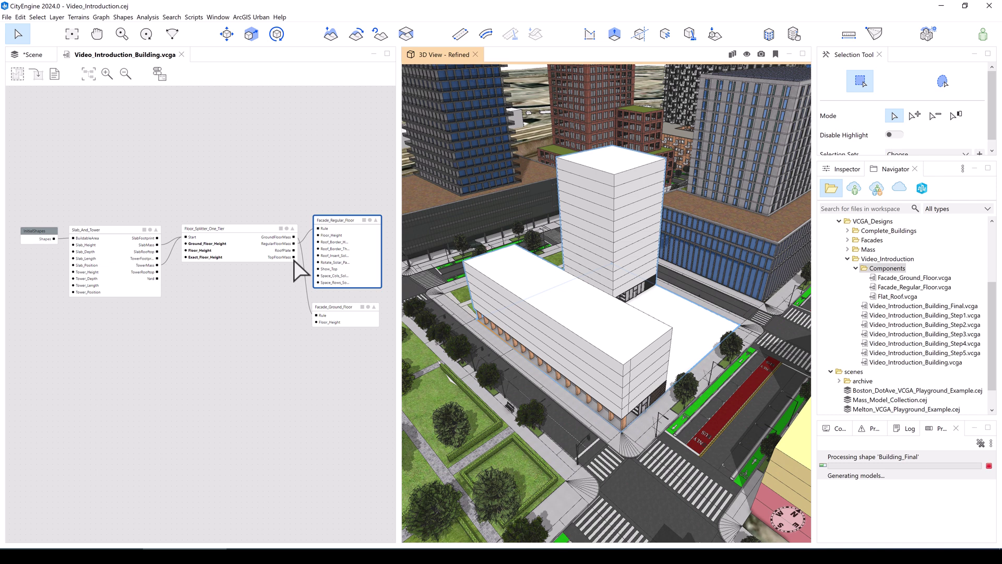
{"action": "left_click_drag", "start_coordinate": [294, 259], "coordinate": [317, 230]}
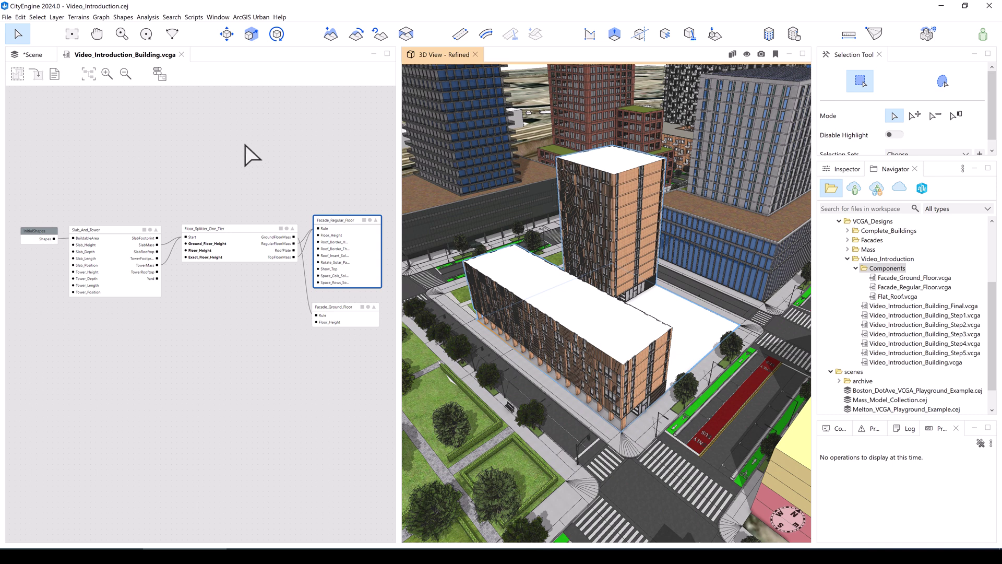
{"action": "left_click", "coordinate": [747, 54]}
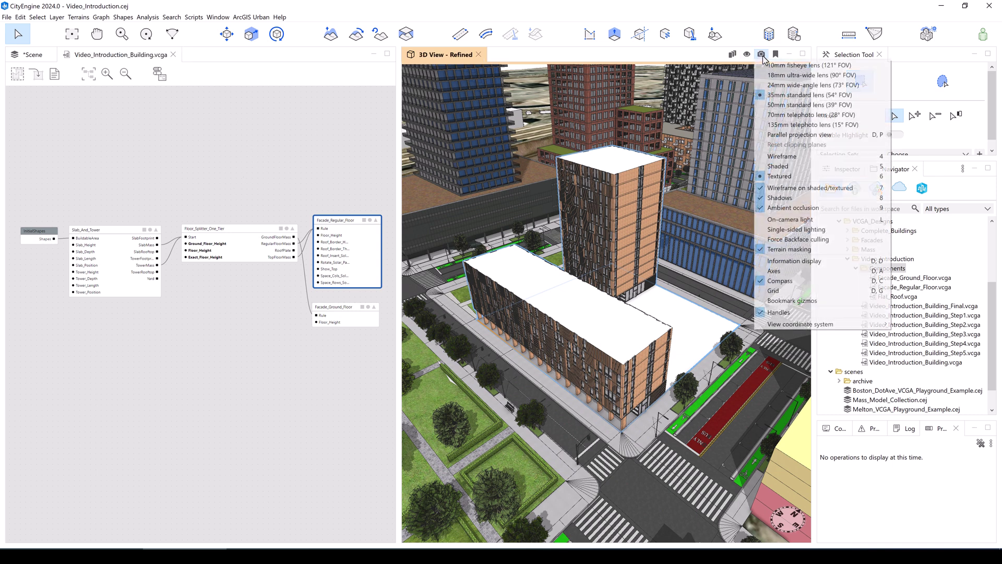
{"action": "left_click", "coordinate": [798, 188]}
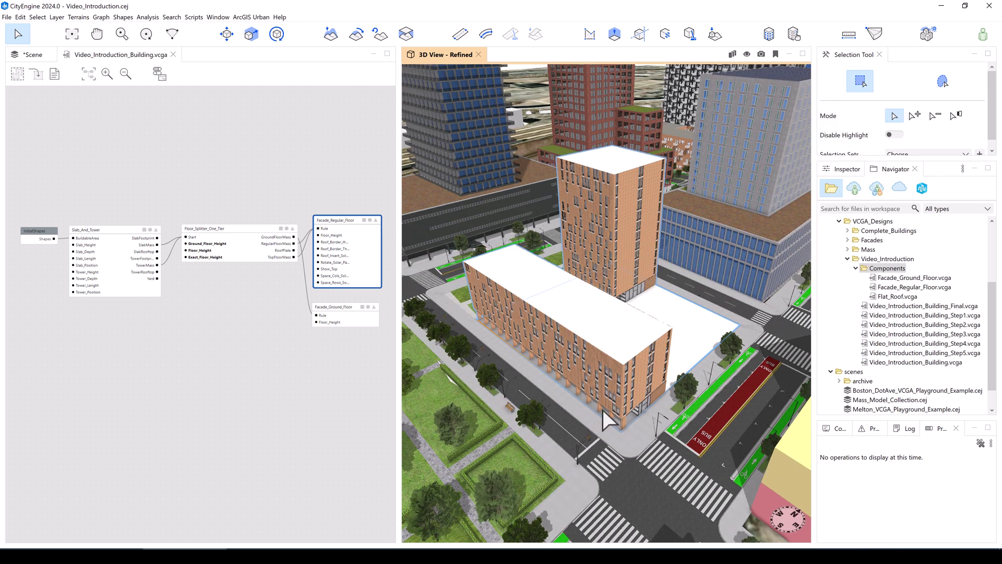
- Add the custom component Flat_Roof, place it above Facade_Regular_Floor, and connect the floor splitter's RoofPlate output to its Rule input
{"action": "left_click", "coordinate": [192, 147]}
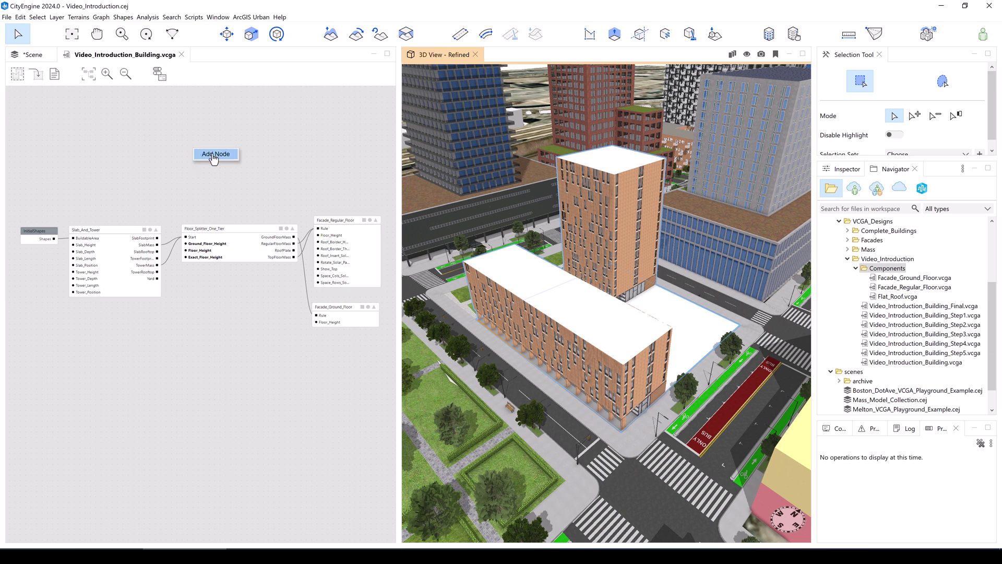
{"action": "left_click", "coordinate": [214, 154]}
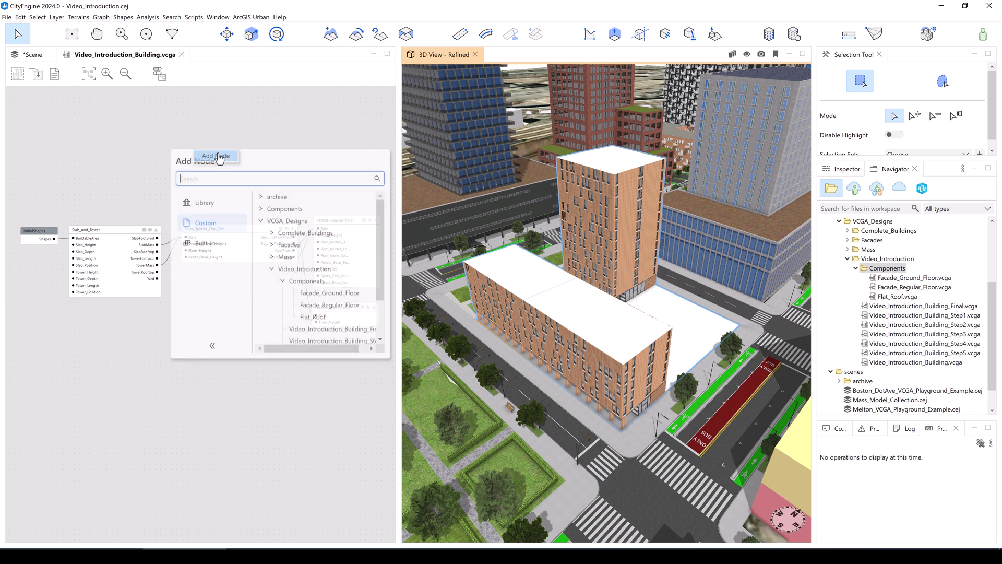
{"action": "double_click", "coordinate": [316, 315]}
{"action": "left_click_drag", "start_coordinate": [222, 150], "coordinate": [343, 161]}
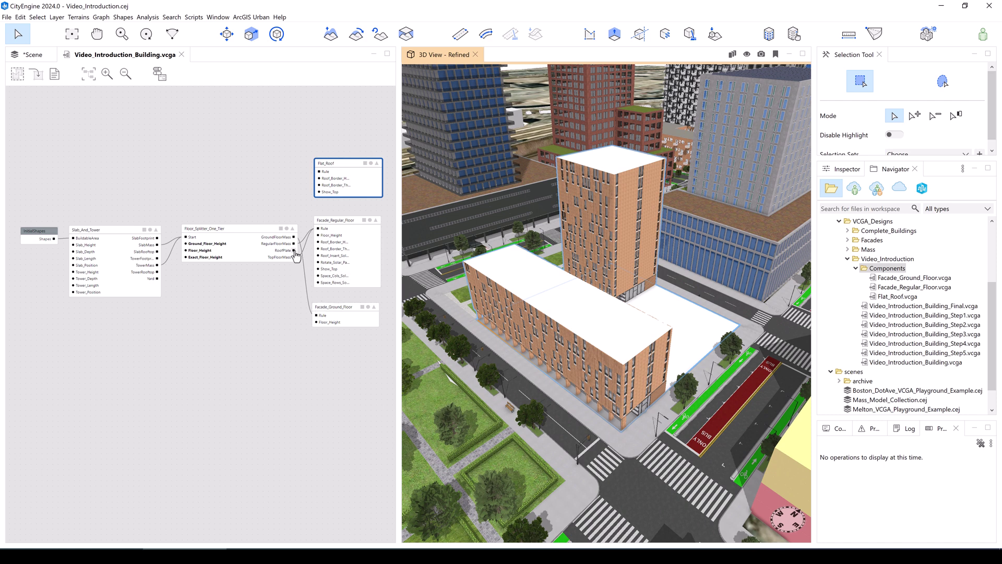
{"action": "left_click_drag", "start_coordinate": [296, 250], "coordinate": [315, 172]}
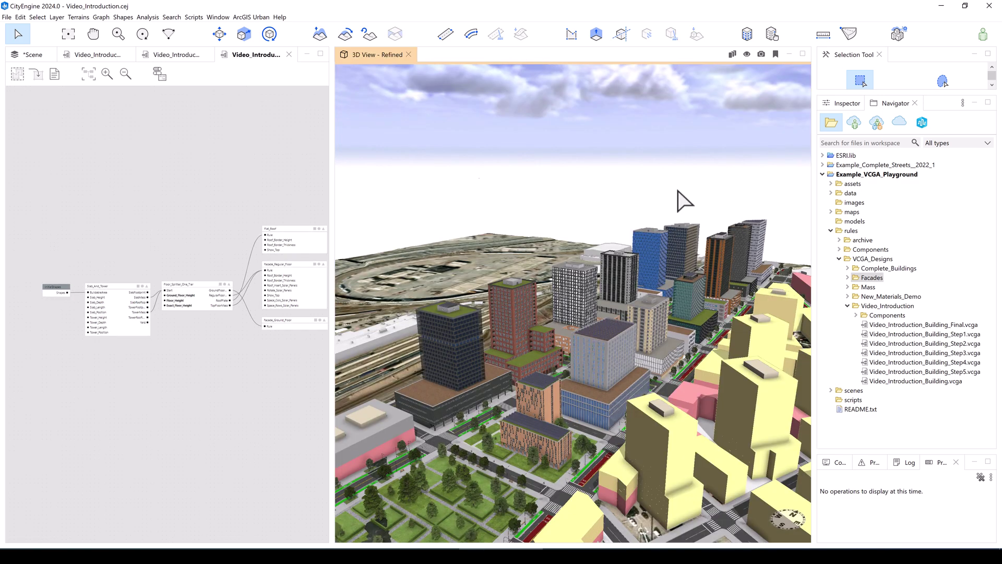
- Browse the custom facade components available in the Facades folder of VCGA_Designs
{"action": "right_click", "coordinate": [71, 144]}
{"action": "left_click", "coordinate": [98, 151]}
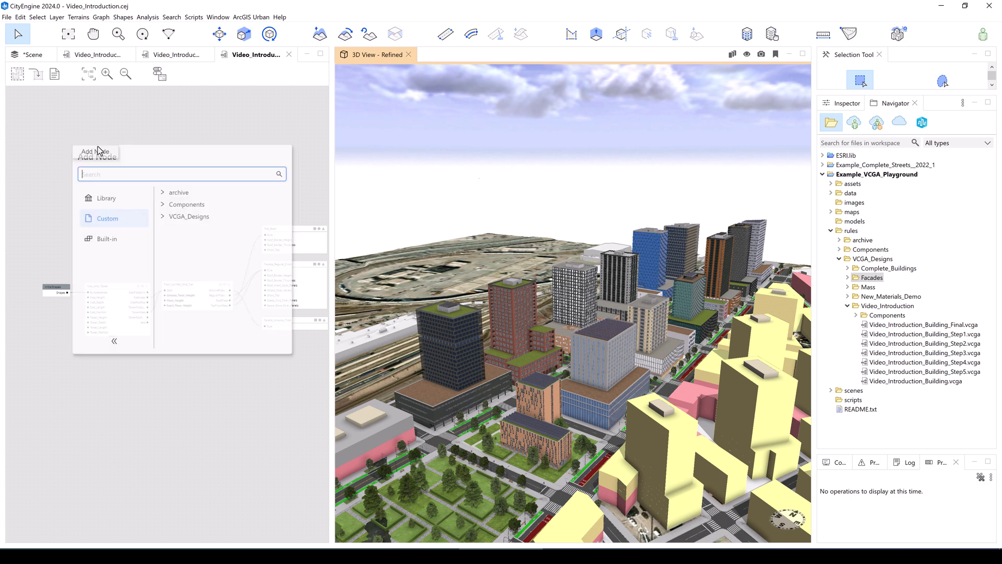
{"action": "left_click", "coordinate": [108, 217]}
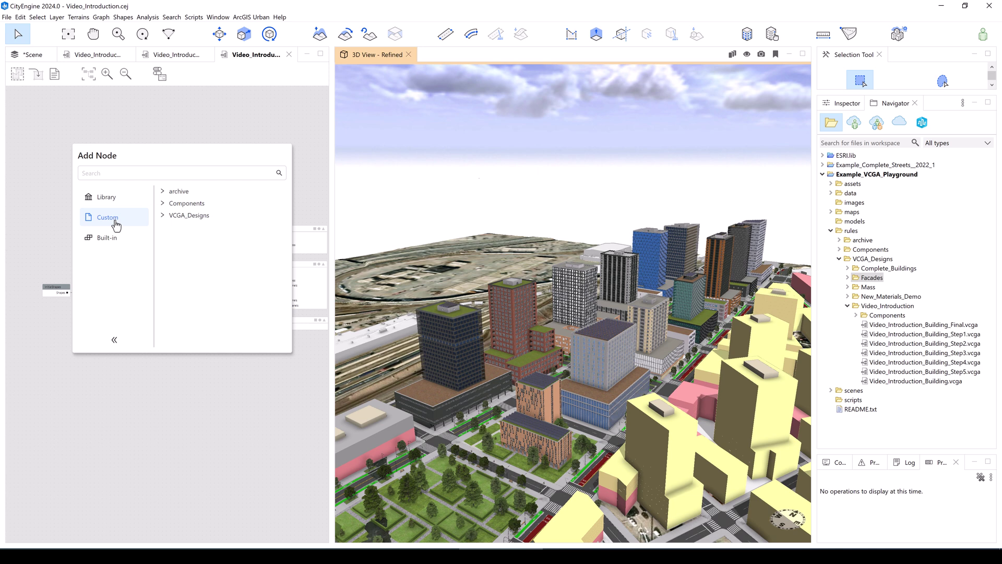
{"action": "left_click", "coordinate": [163, 216]}
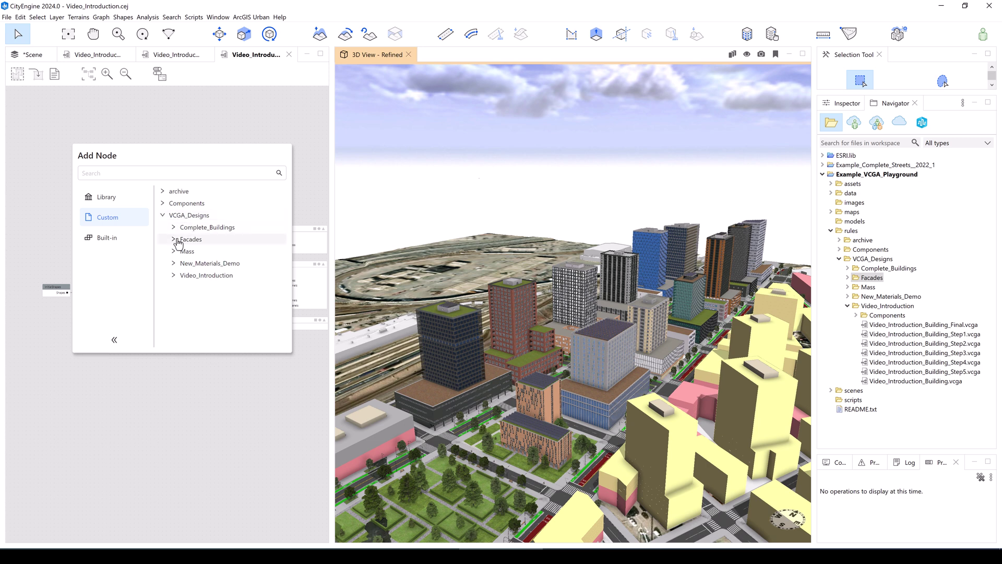
{"action": "left_click", "coordinate": [173, 239]}
{"action": "left_click_drag", "start_coordinate": [280, 209], "coordinate": [283, 261]}
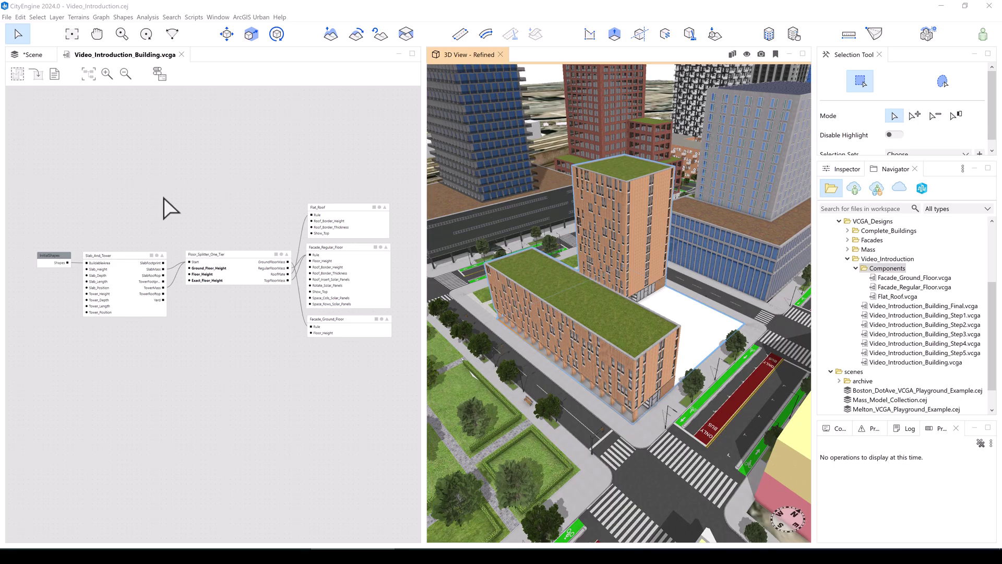
- Add the custom component Photovoltaic_Panels from the Elements folder of Components
{"action": "double_click", "coordinate": [165, 150]}
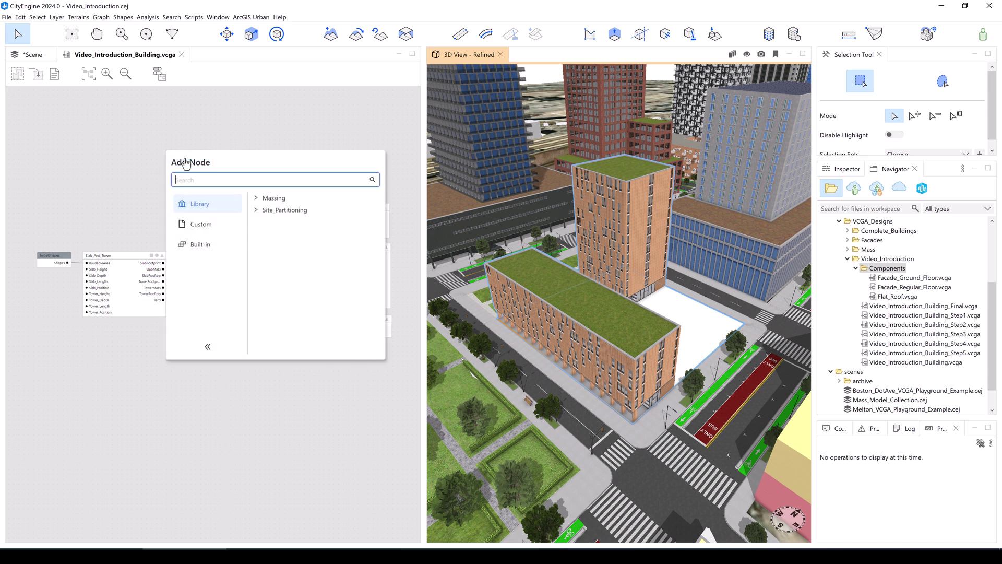
{"action": "left_click", "coordinate": [192, 228]}
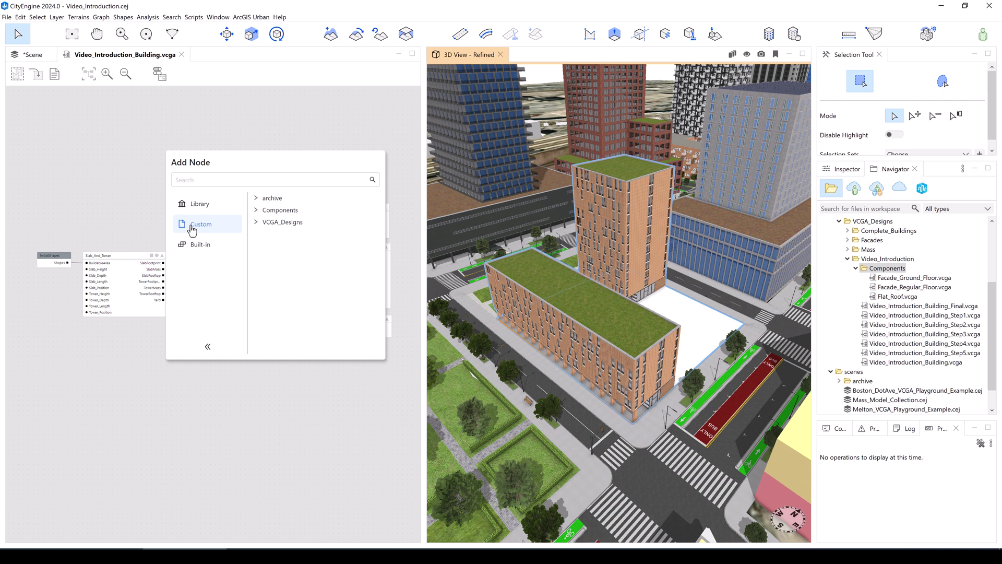
{"action": "left_click", "coordinate": [255, 210]}
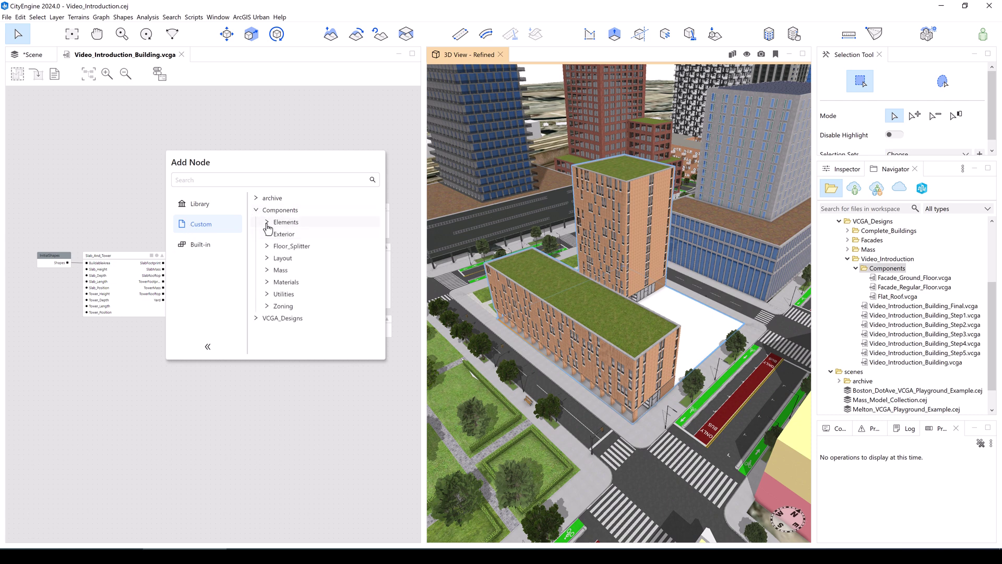
{"action": "left_click", "coordinate": [267, 223]}
{"action": "double_click", "coordinate": [316, 306]}
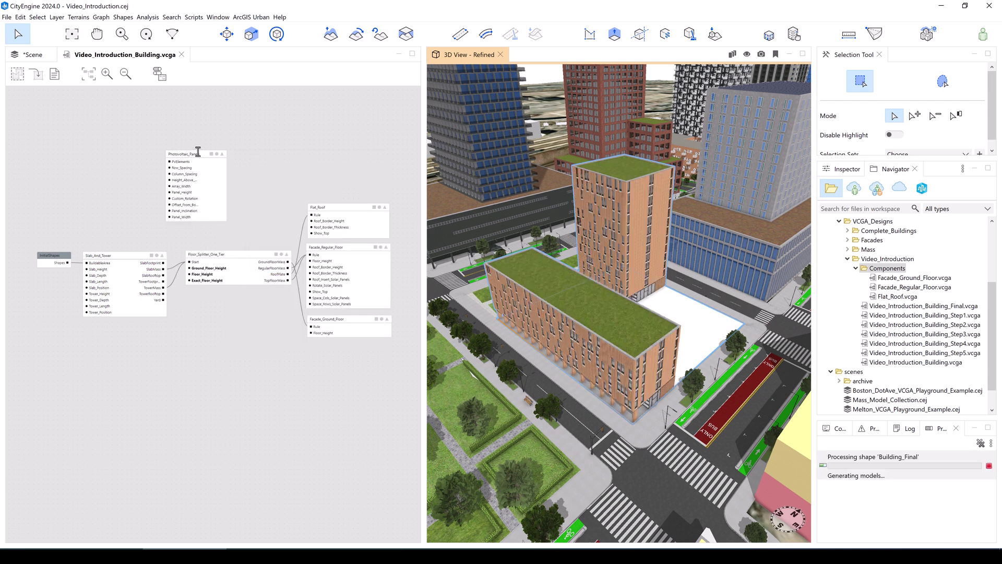
- Place Photovoltaic_Panels above Flat_Roof, widen it to show its full parameter names, and connect RoofPlate to its PvElements input
{"action": "left_click_drag", "start_coordinate": [202, 151], "coordinate": [343, 113]}
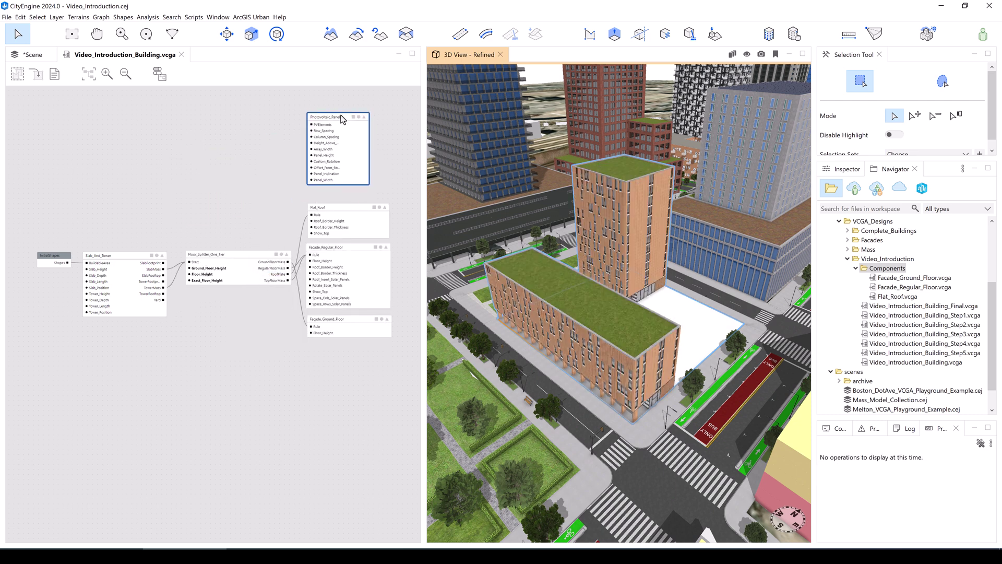
{"action": "left_click_drag", "start_coordinate": [372, 182], "coordinate": [389, 184]}
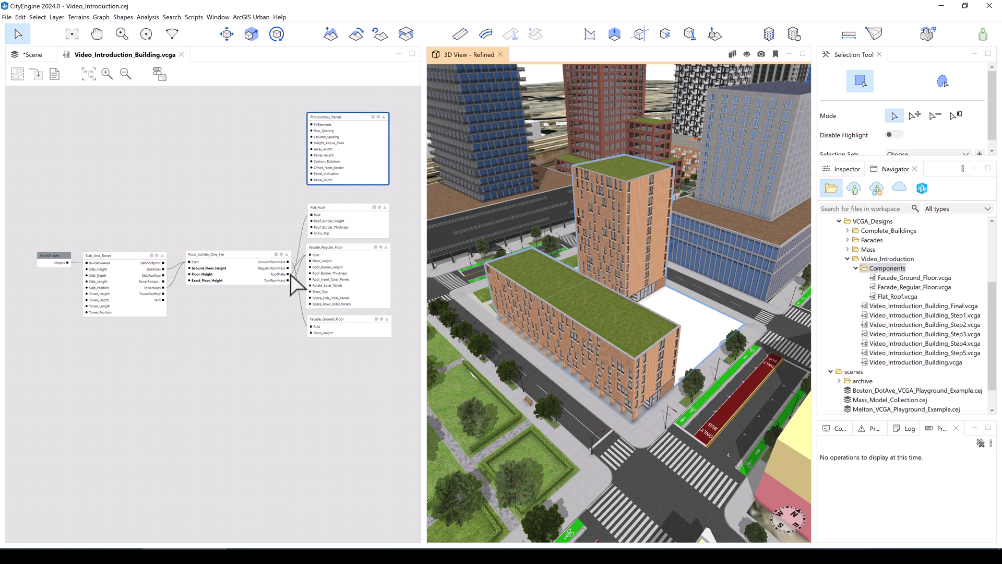
{"action": "left_click_drag", "start_coordinate": [288, 274], "coordinate": [313, 125]}
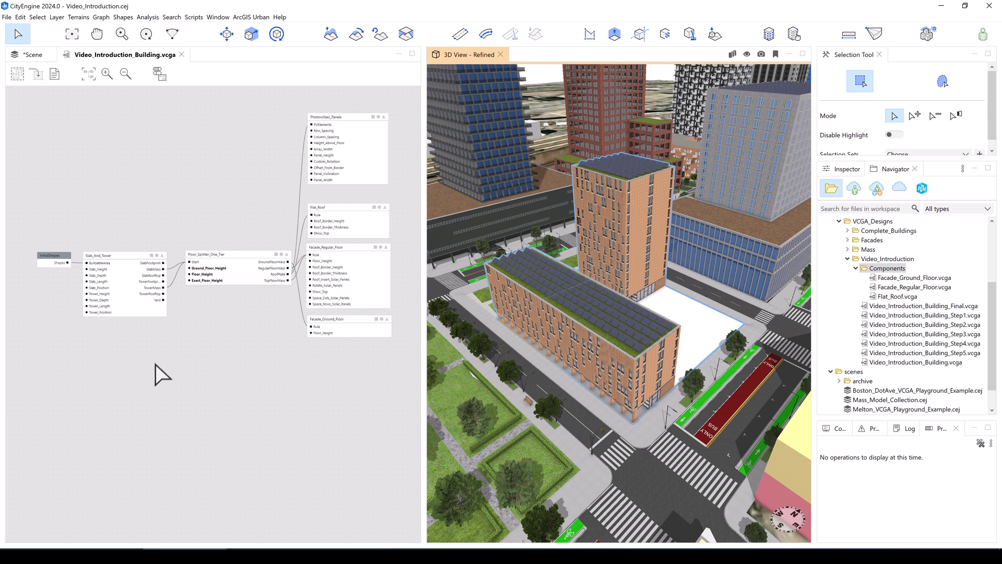
- Add the custom component Exterior_Greenspace from the Exterior folder of Components
{"action": "right_click", "coordinate": [196, 367]}
{"action": "left_click", "coordinate": [218, 374]}
{"action": "left_click", "coordinate": [250, 403]}
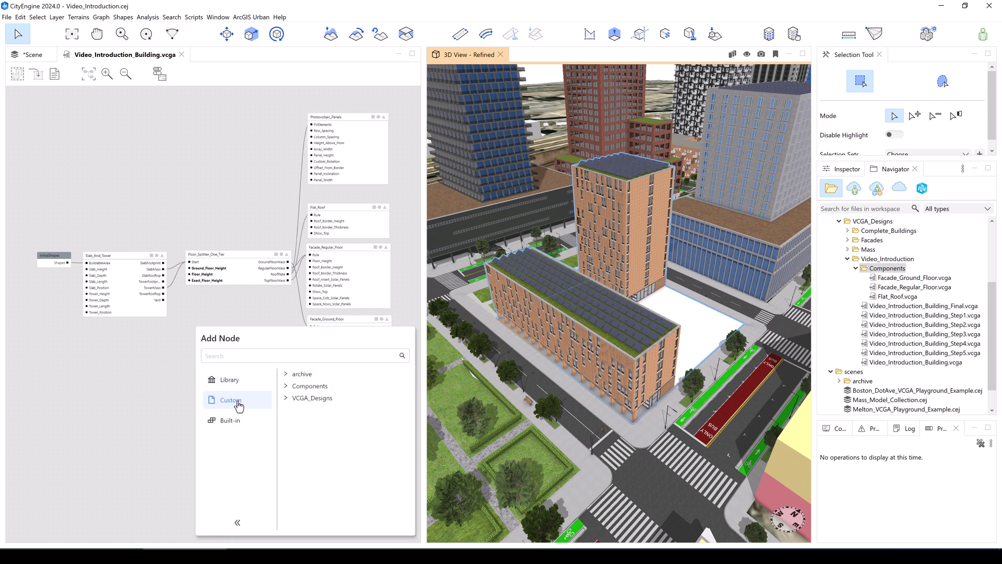
{"action": "left_click", "coordinate": [287, 386]}
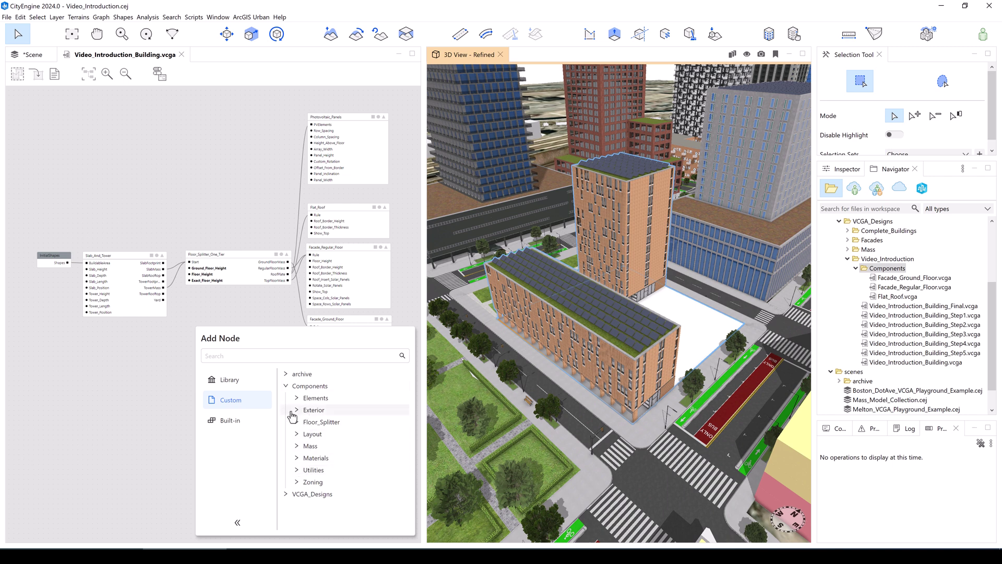
{"action": "left_click", "coordinate": [297, 414]}
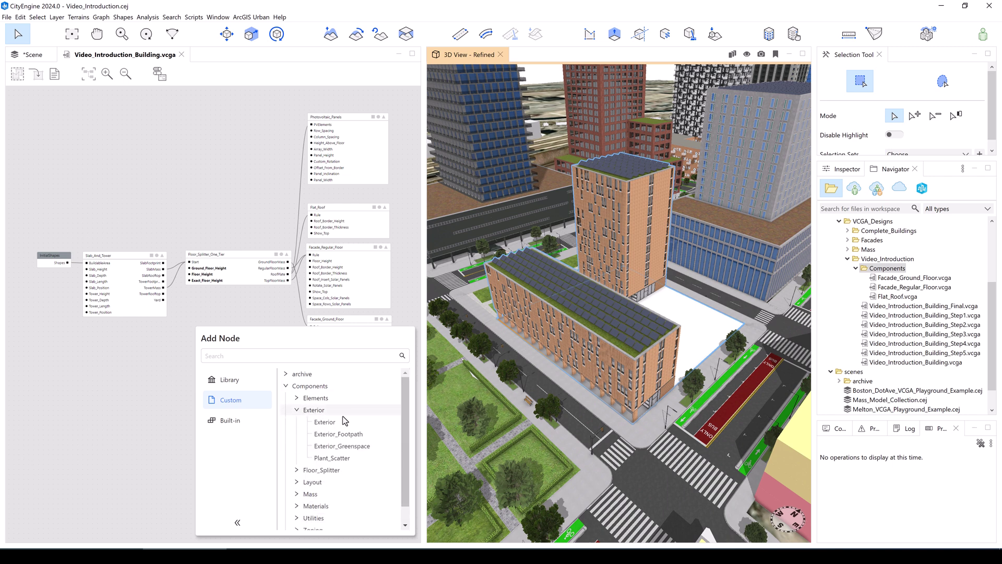
{"action": "left_click", "coordinate": [342, 452]}
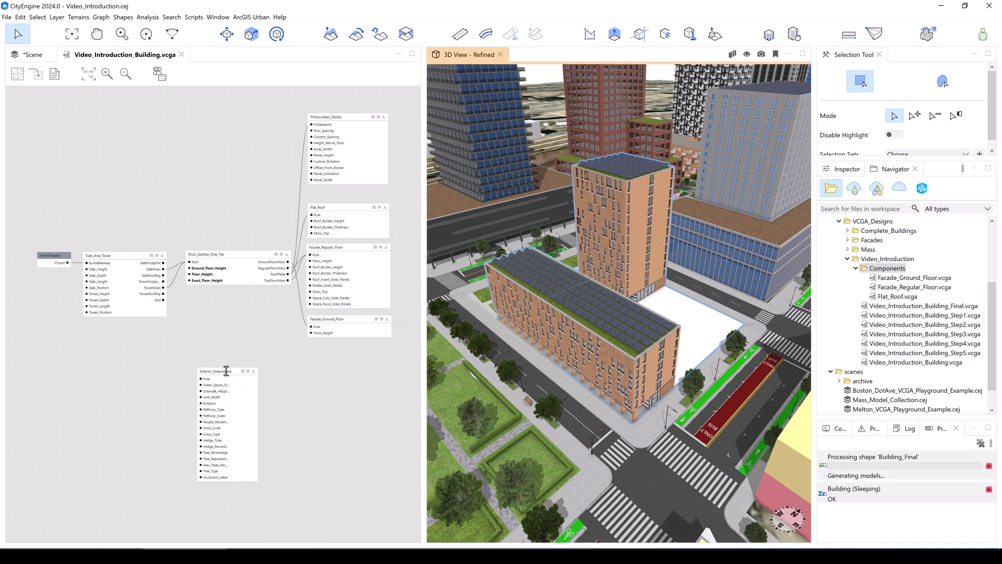
- Place Exterior_Greenspace below Facade_Ground_Floor, widen it to show its full parameter names, and connect Slab_And_Tower's Yard output to its Rule input
{"action": "left_click_drag", "start_coordinate": [228, 365], "coordinate": [339, 362]}
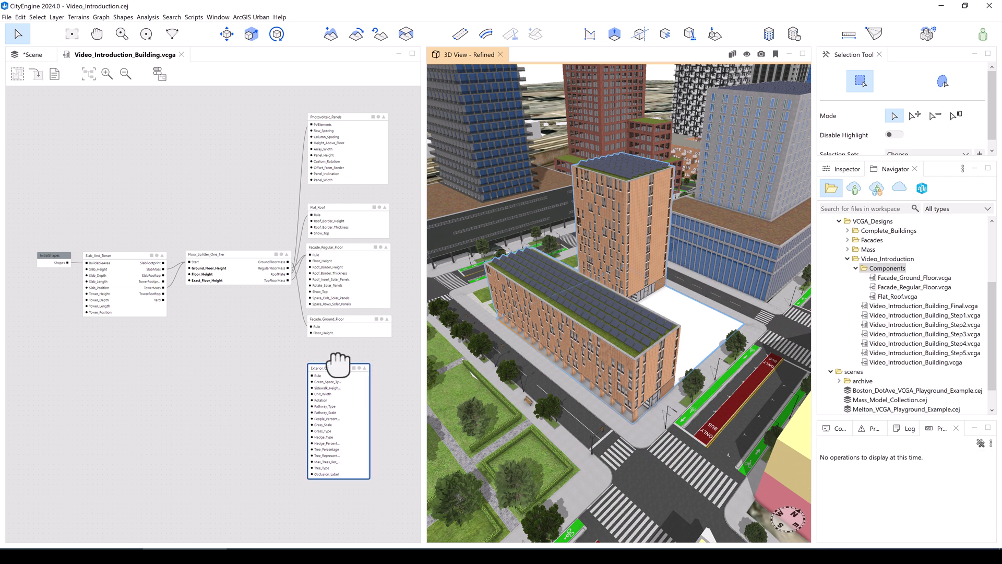
{"action": "left_click_drag", "start_coordinate": [370, 478], "coordinate": [392, 477]}
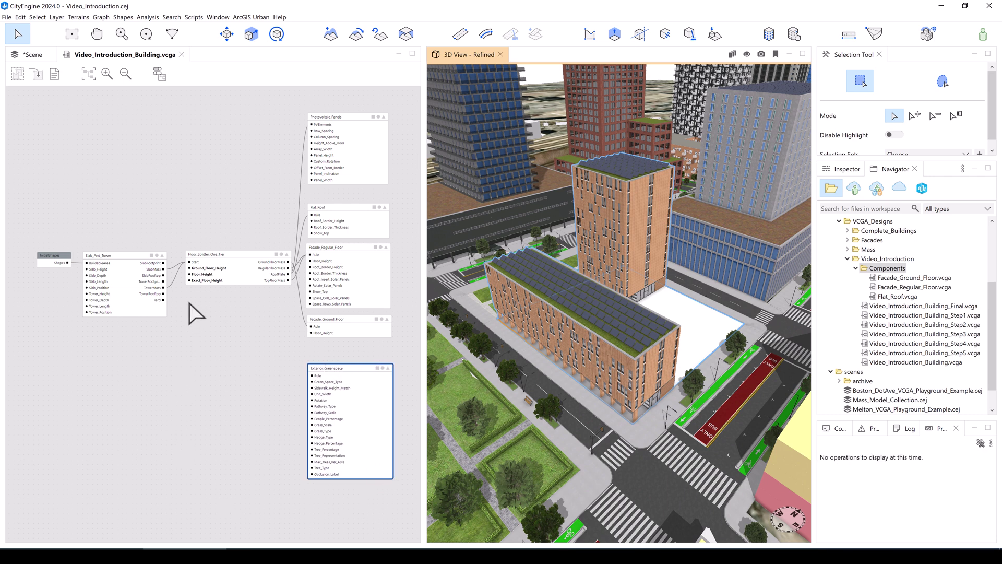
{"action": "left_click_drag", "start_coordinate": [162, 300], "coordinate": [179, 303]}
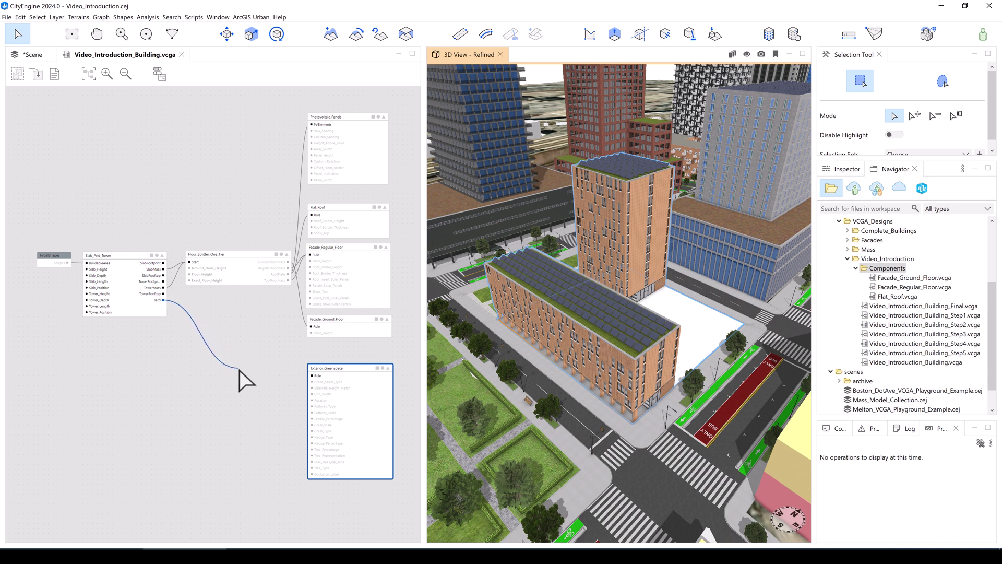
{"action": "left_click_drag", "start_coordinate": [239, 369], "coordinate": [314, 381]}
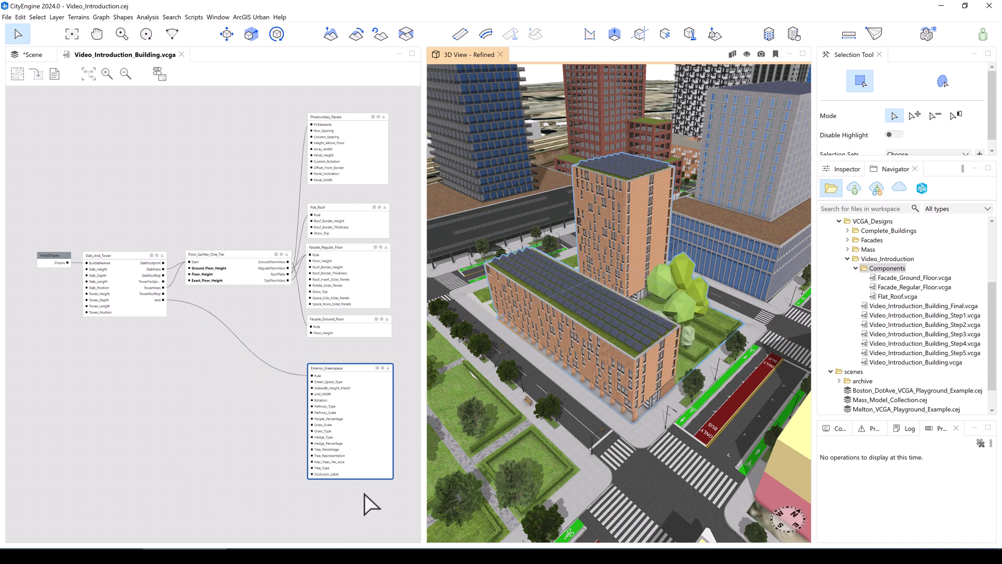
- Give Exterior_Greenspace's People_Percentage a custom value of 0
{"action": "left_click", "coordinate": [357, 418]}
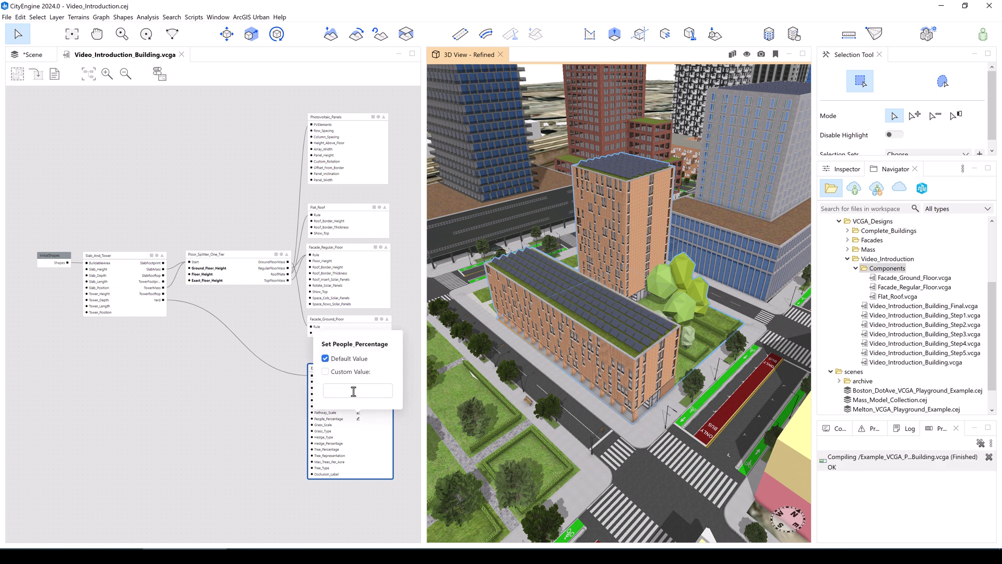
{"action": "left_click", "coordinate": [325, 371]}
{"action": "left_click", "coordinate": [340, 389]}
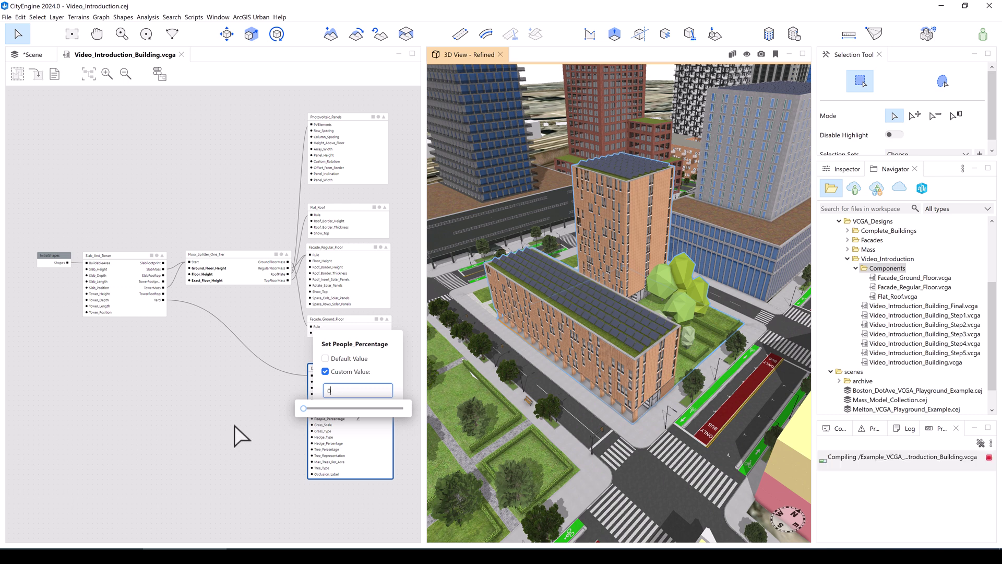
{"action": "left_click", "coordinate": [193, 465]}
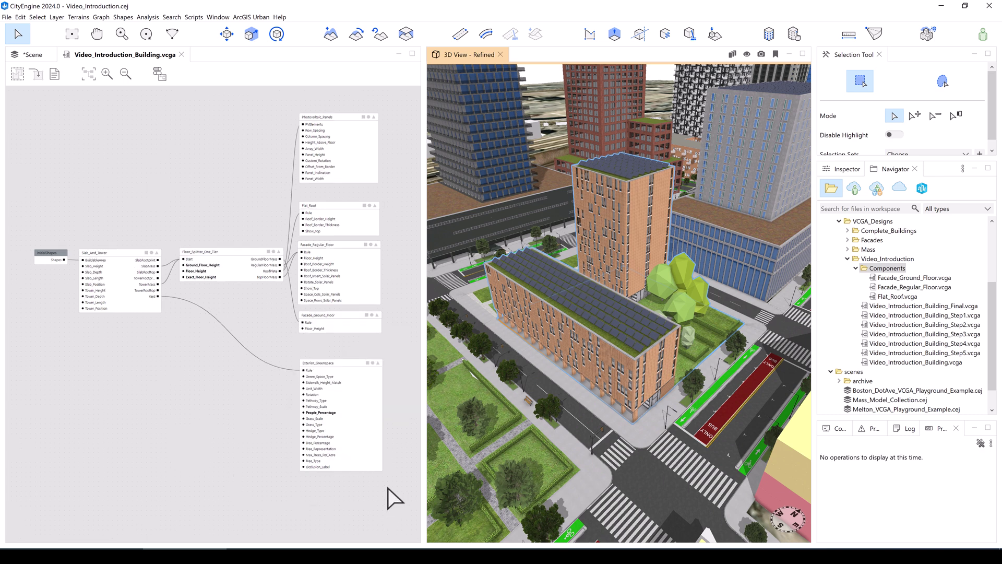
- Give Exterior_Greenspace's Tree_Representation the custom value "Realistic"
{"action": "left_click", "coordinate": [348, 448]}
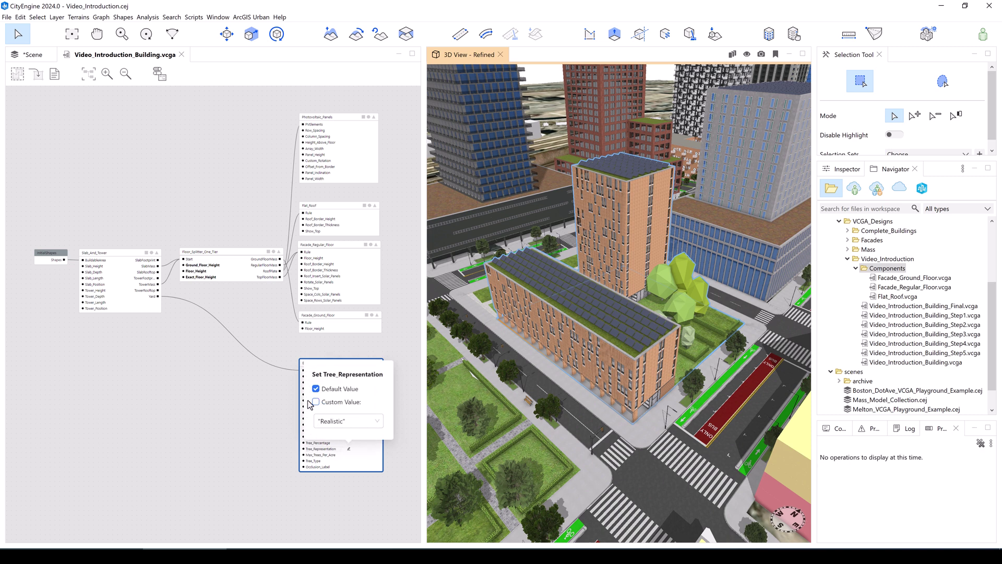
{"action": "left_click", "coordinate": [315, 401]}
{"action": "left_click", "coordinate": [374, 420]}
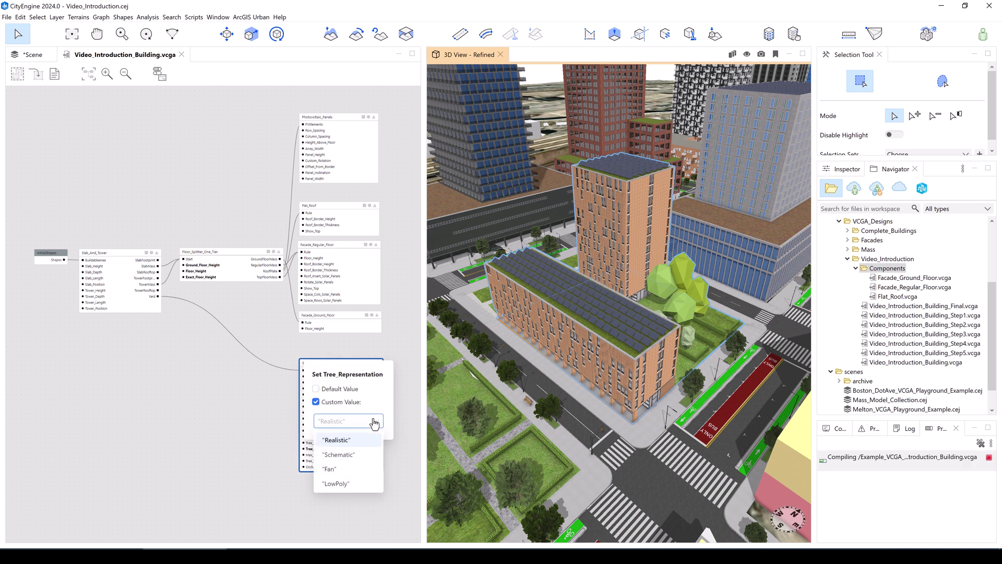
{"action": "left_click", "coordinate": [329, 439]}
{"action": "left_click", "coordinate": [244, 425]}
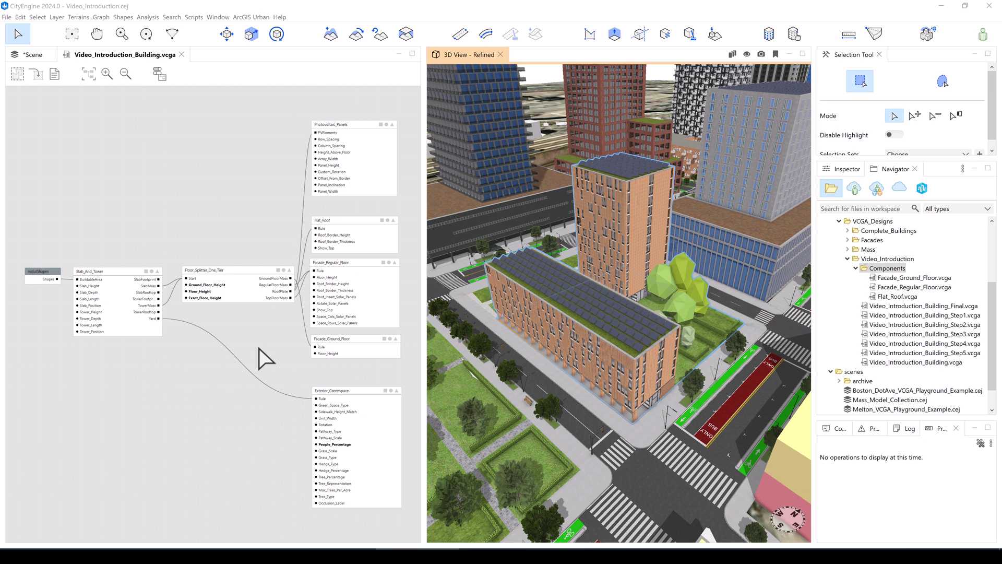
- Add the library component Setback from the Setback folder of Site_Partitioning
{"action": "right_click", "coordinate": [105, 139]}
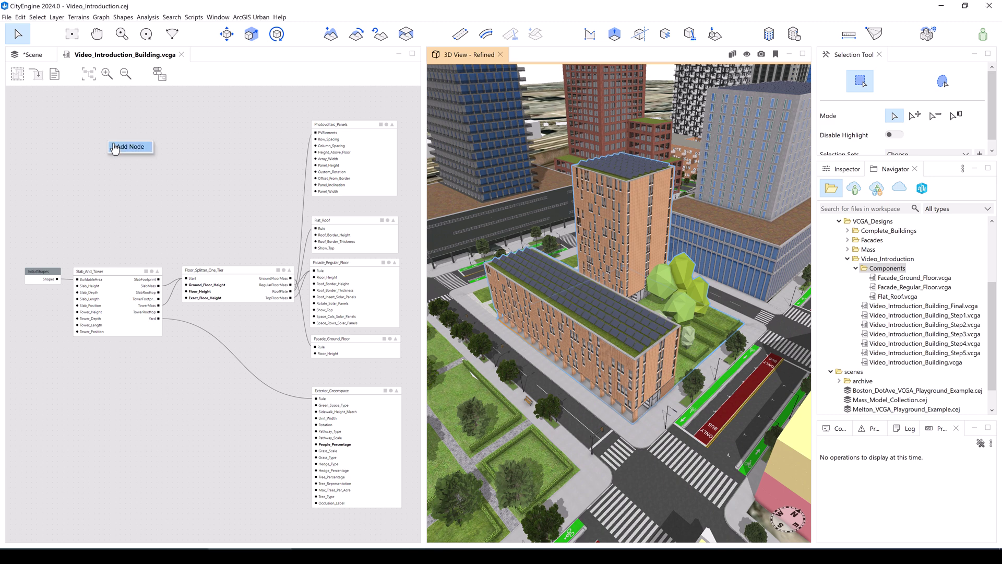
{"action": "left_click", "coordinate": [130, 148]}
{"action": "left_click", "coordinate": [145, 196]}
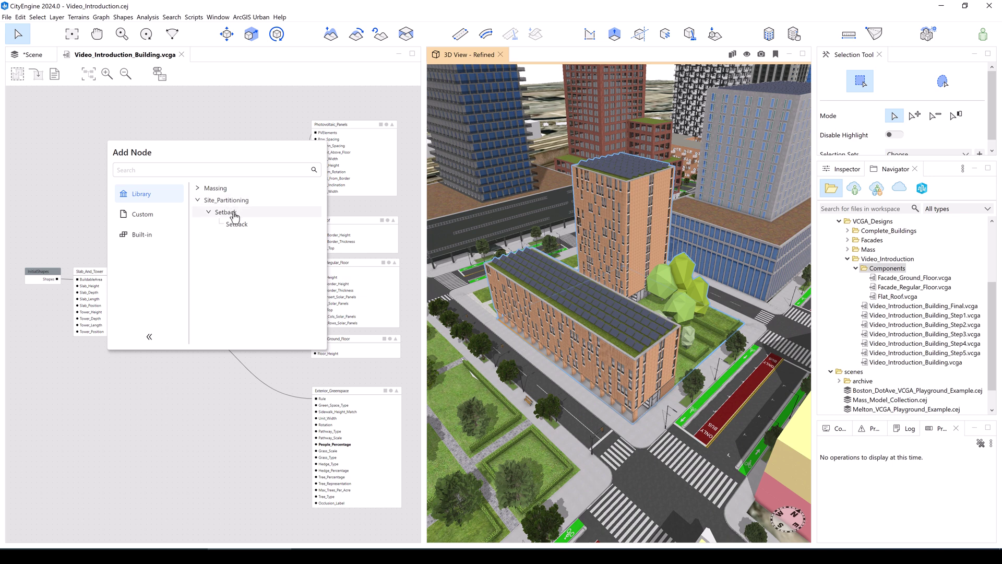
{"action": "double_click", "coordinate": [246, 226]}
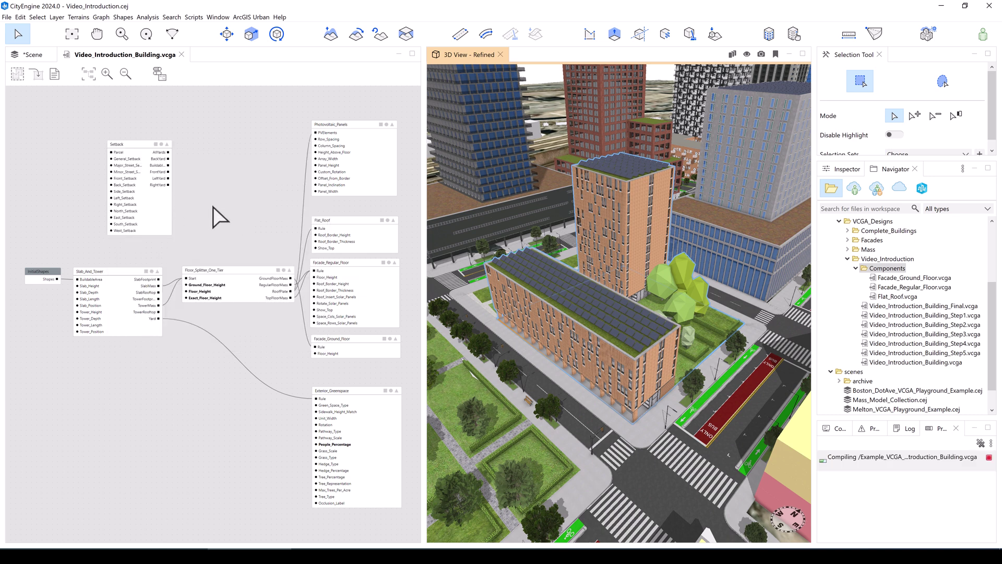
- Insert Setback between InitialShapes and Slab_And_Tower, linking Shapes to Parcel and its BuildableArea output to Slab_And_Tower's BuildableArea input
{"action": "scroll", "coordinate": [122, 283], "scroll_direction": "down", "scroll_amount": 3}
{"action": "scroll", "coordinate": [134, 256], "scroll_direction": "up", "scroll_amount": 4}
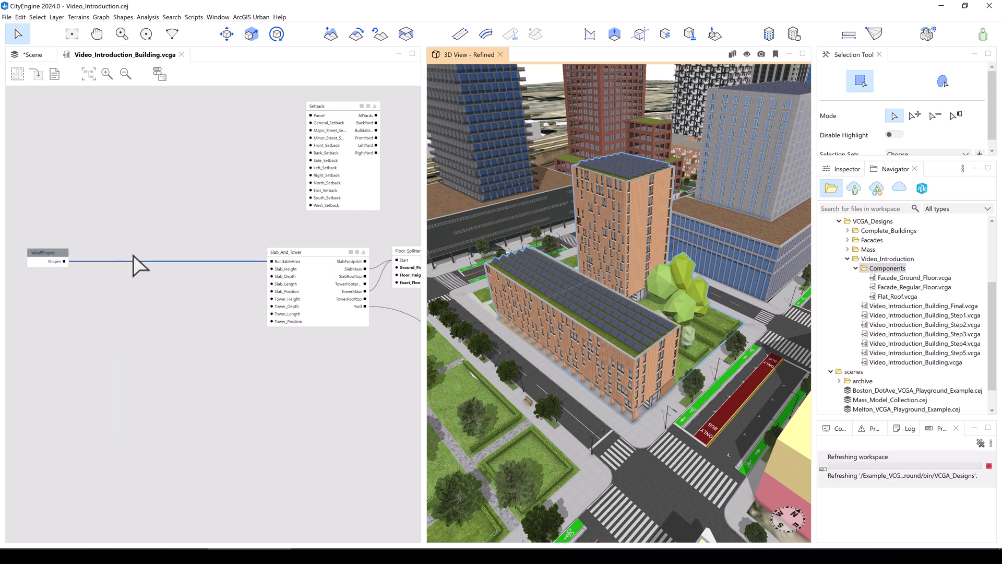
{"action": "left_click_drag", "start_coordinate": [323, 106], "coordinate": [186, 247]}
{"action": "left_click_drag", "start_coordinate": [38, 251], "coordinate": [101, 249]}
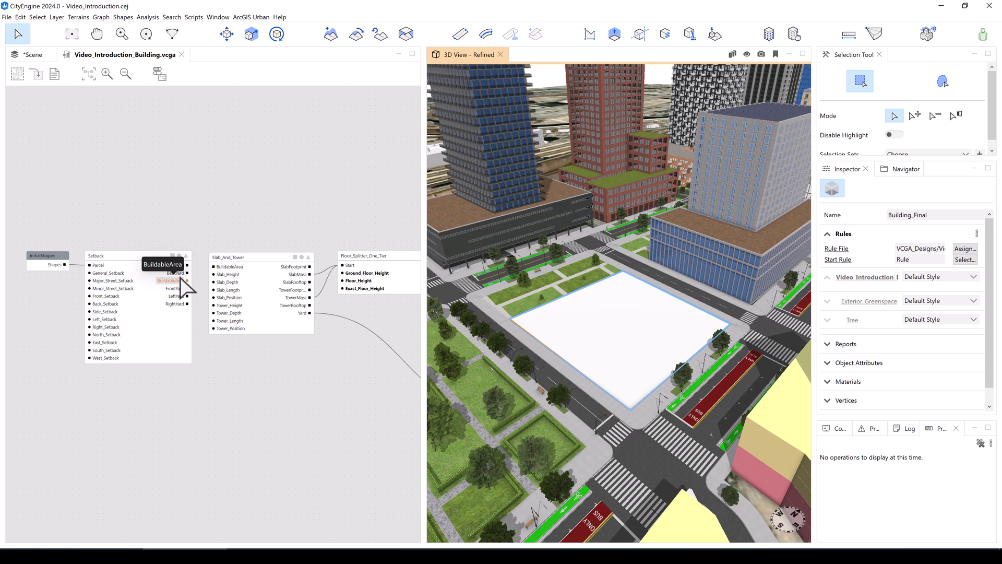
{"action": "left_click_drag", "start_coordinate": [187, 280], "coordinate": [214, 267]}
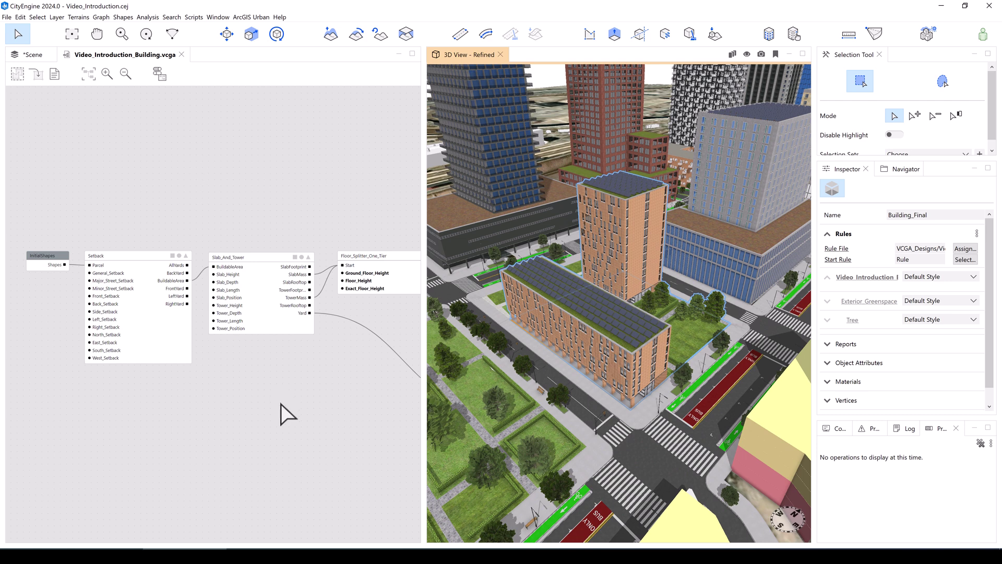
- Give the Setback component's General_Setback a custom value of 3
{"action": "left_click", "coordinate": [148, 273]}
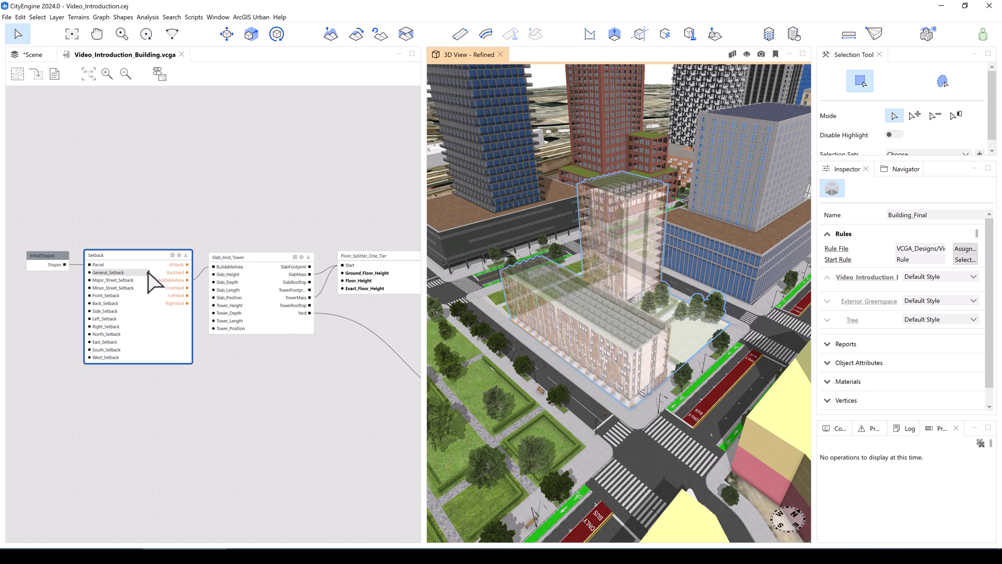
{"action": "left_click", "coordinate": [148, 271]}
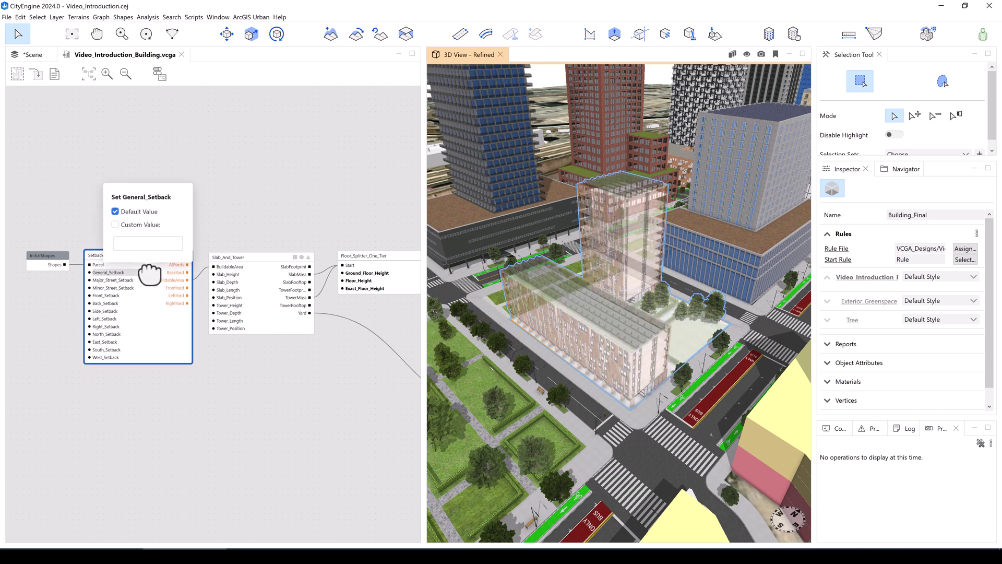
{"action": "left_click", "coordinate": [115, 224]}
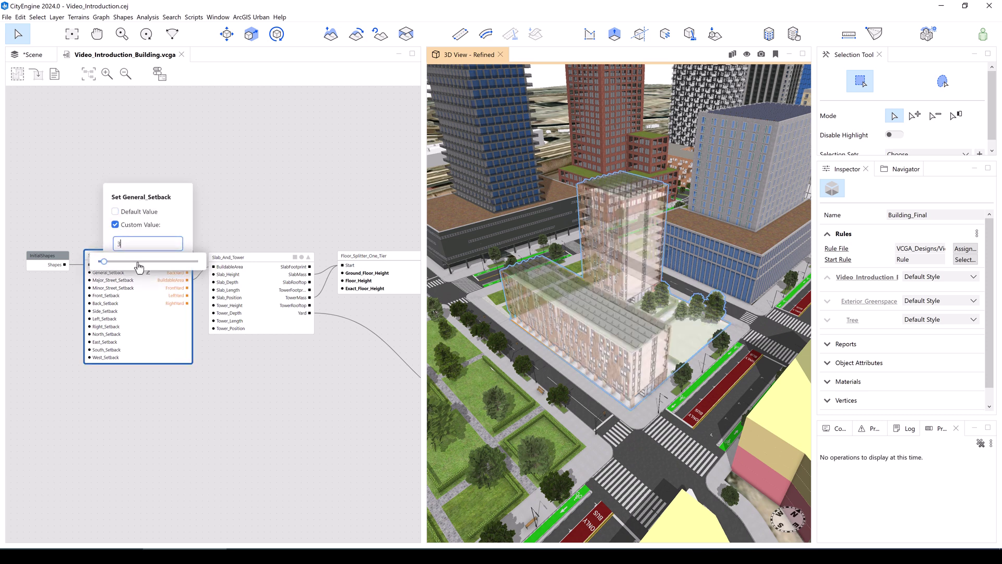
{"action": "key", "text": "Return"}
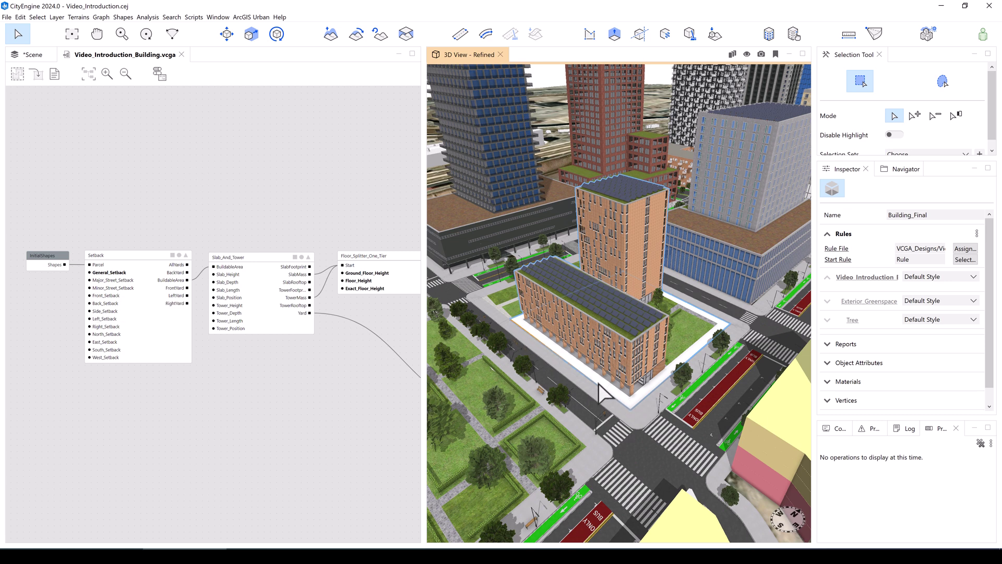
- Set Setback's Front_Setback to a custom value of 6 and connect its AllYards output to Exterior_Greenspace's Rule input
{"action": "left_click", "coordinate": [148, 295]}
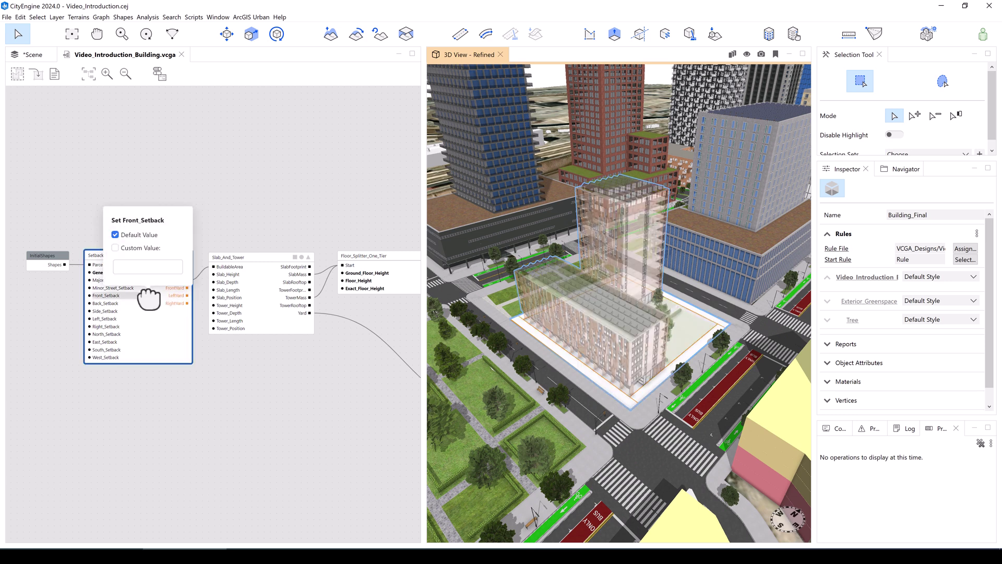
{"action": "left_click", "coordinate": [115, 248]}
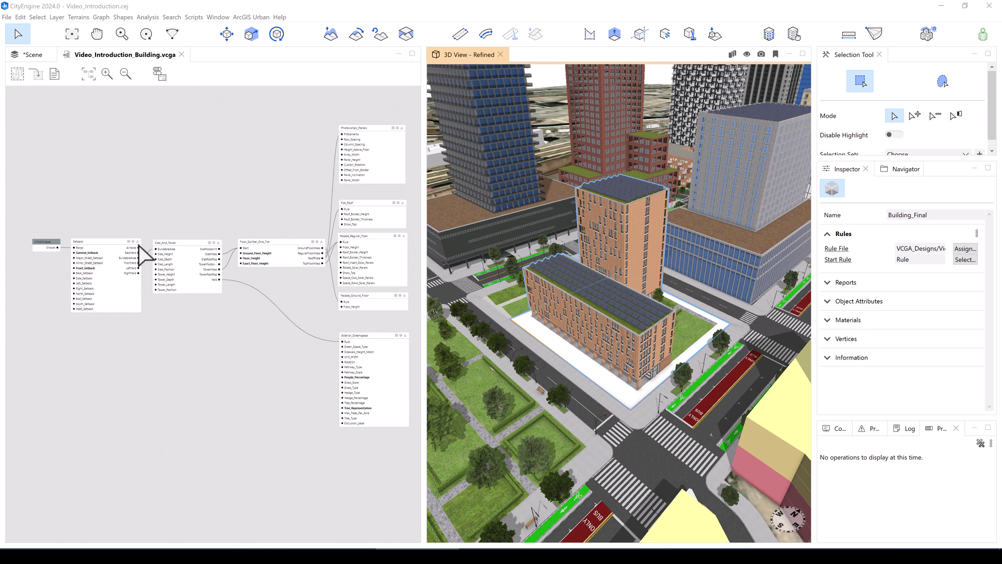
{"action": "mouse_move", "coordinate": [134, 255]}
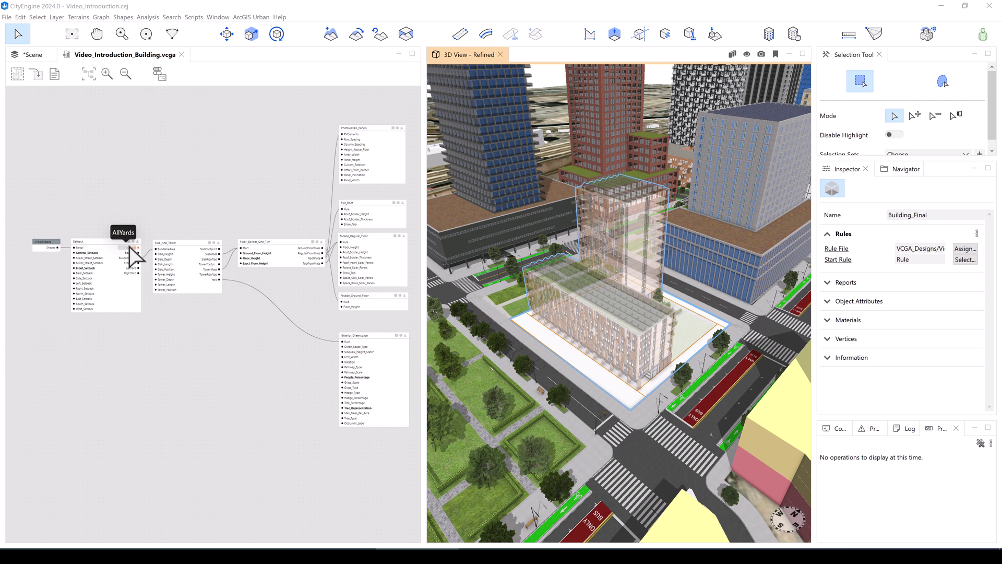
{"action": "left_click_drag", "start_coordinate": [139, 248], "coordinate": [340, 342]}
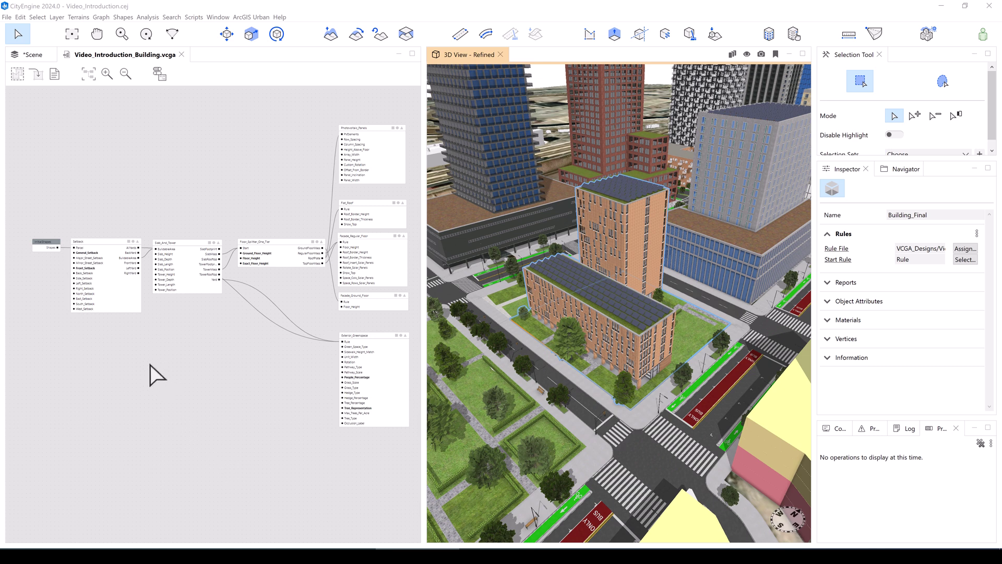
- Expose all of the Setback component's parameters as rule attributes and expand the Setback group in the Inspector
{"action": "left_click", "coordinate": [133, 242]}
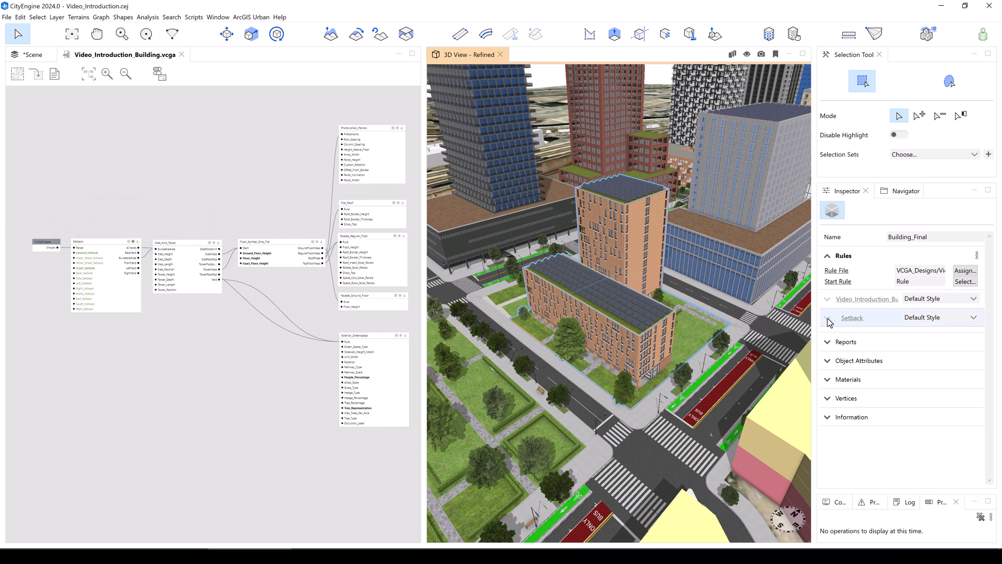
{"action": "left_click", "coordinate": [828, 318]}
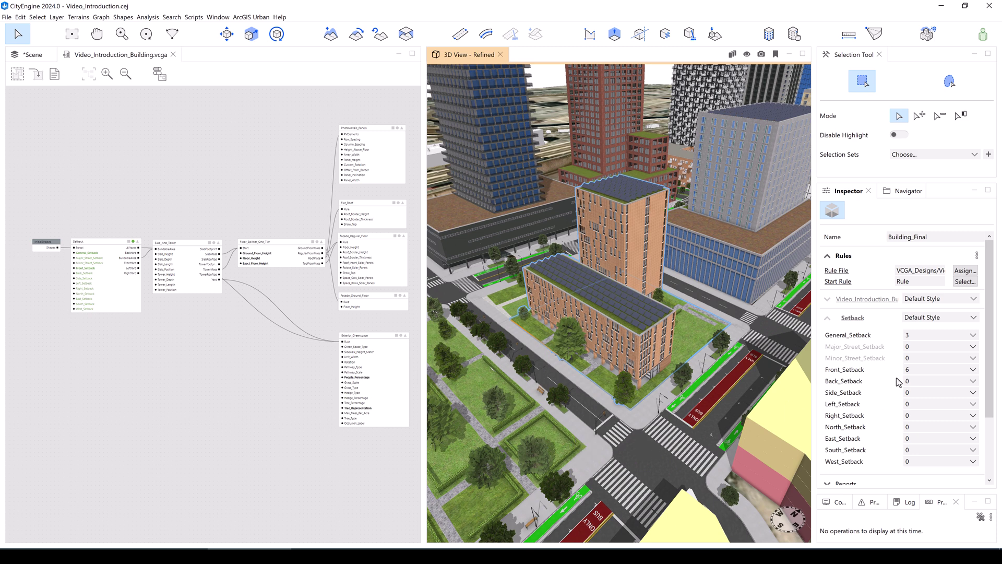
- Try Front_Setback values of 7 and 9 on the building shape in the Inspector, and undo the setback changes
{"action": "left_click", "coordinate": [913, 371]}
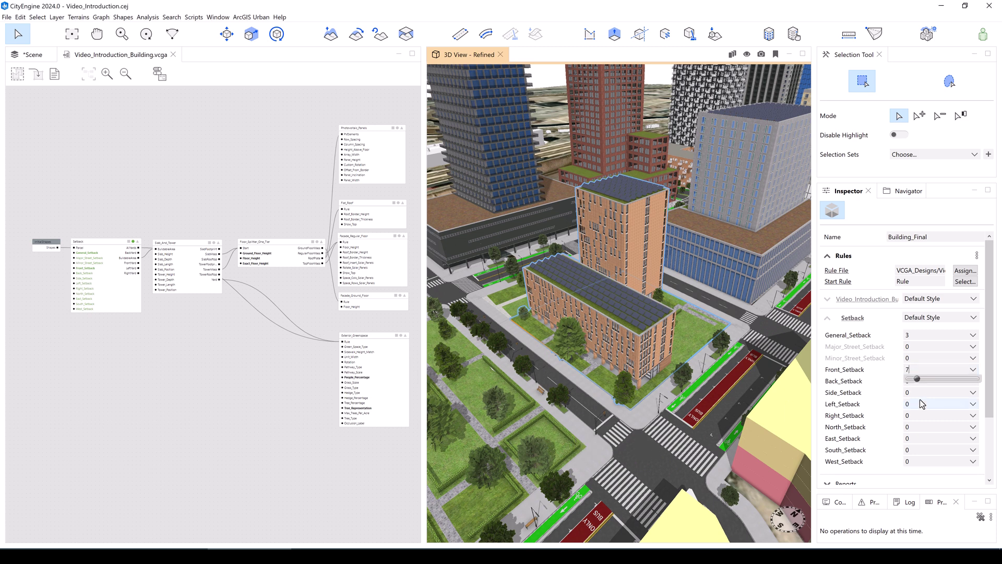
{"action": "type", "text": "7"}
{"action": "key", "text": "Return"}
{"action": "type", "text": "9"}
{"action": "key", "text": "Return"}
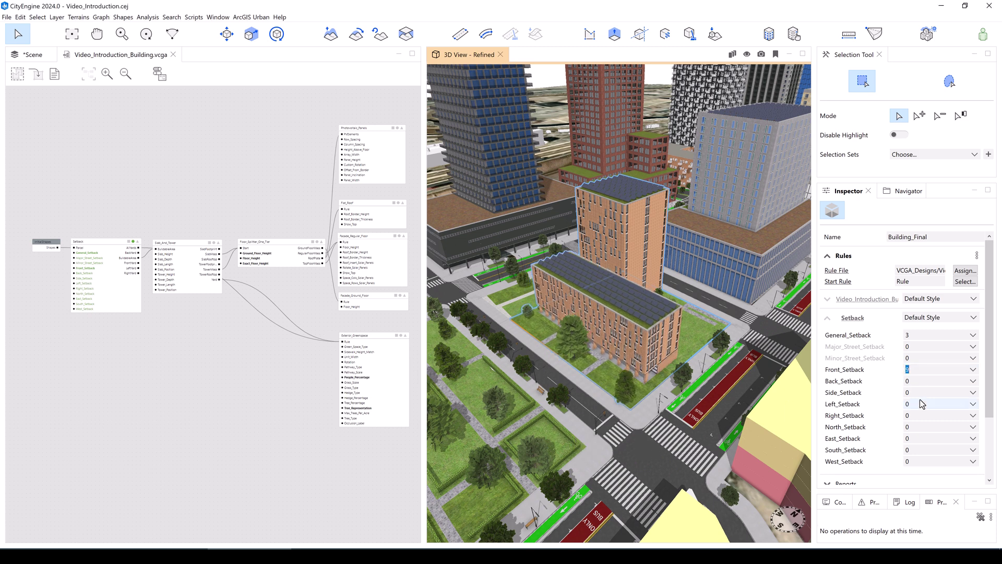
{"action": "left_click", "coordinate": [127, 162]}
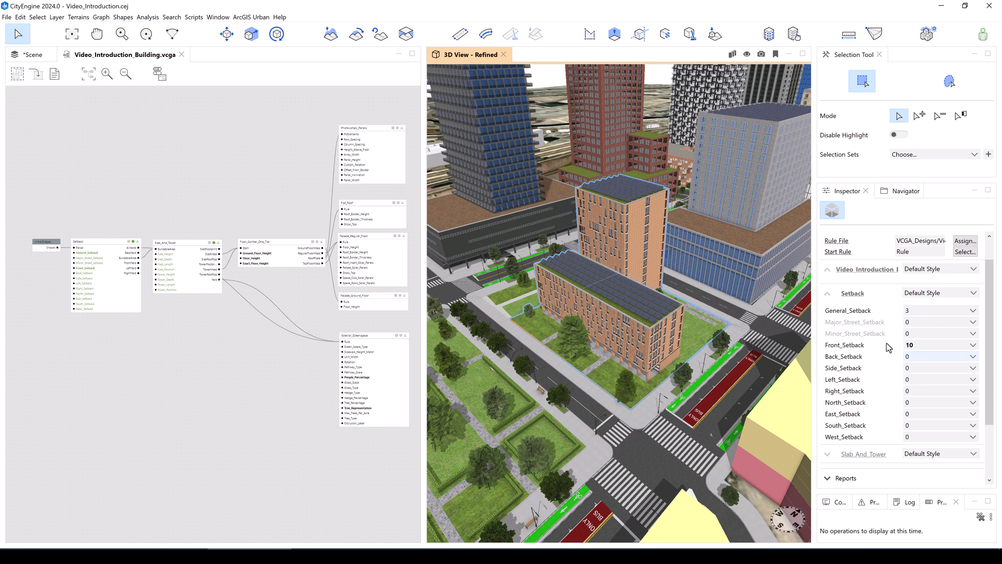
{"action": "key", "text": "ctrl+z"}
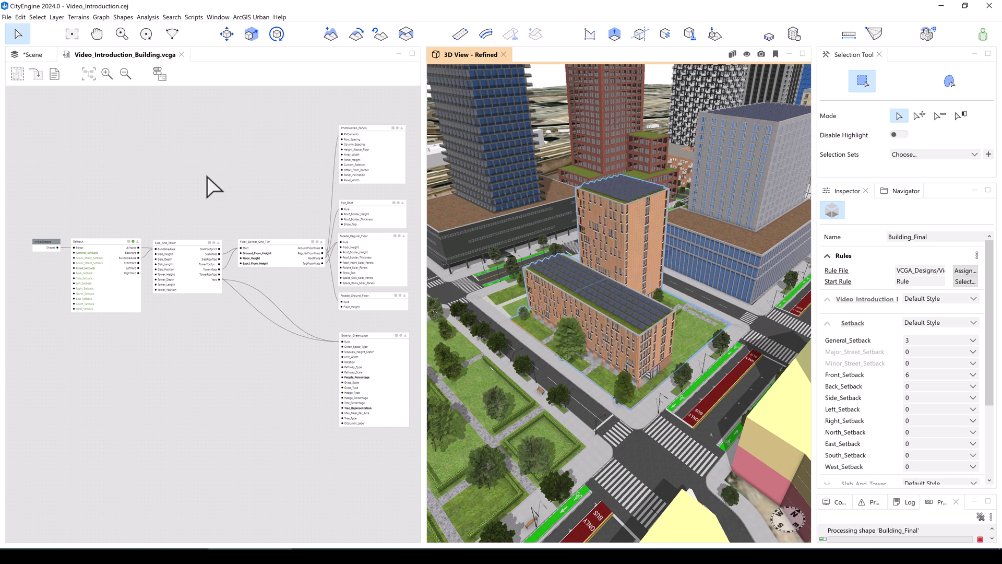
- Expose all of the Slab_And_Tower component's parameters as rule attributes
{"action": "left_click", "coordinate": [214, 243]}
{"action": "left_click", "coordinate": [214, 243]}
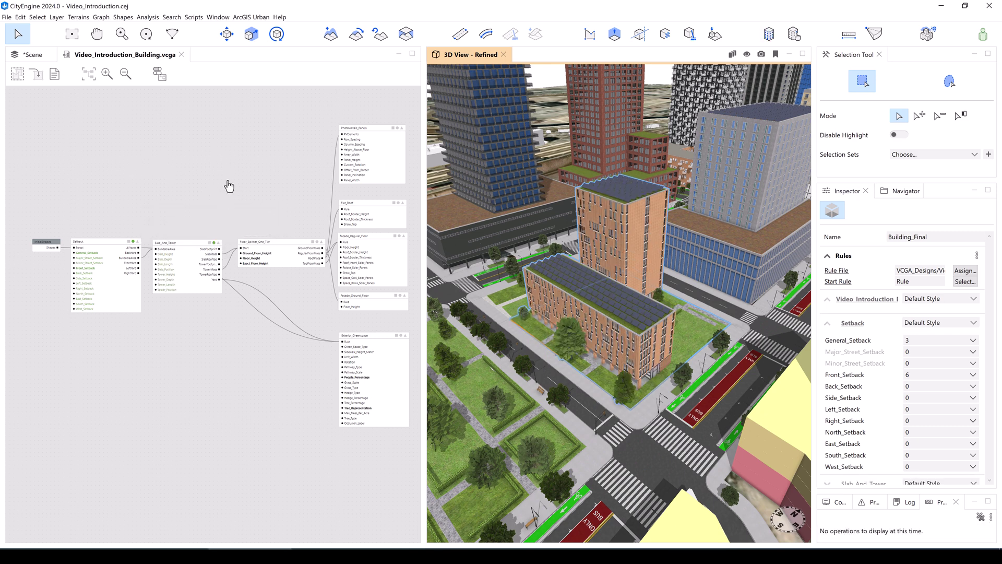
- Expand the Slab_And_Tower parameter group in the Inspector and bring all its slab and tower attributes into view
{"action": "left_click", "coordinate": [888, 286]}
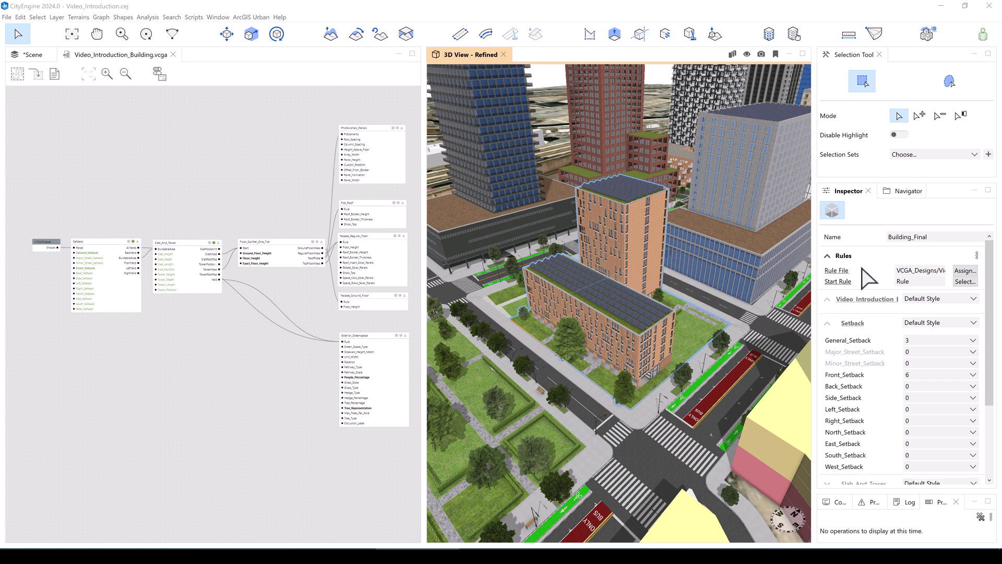
{"action": "left_click_drag", "start_coordinate": [990, 282], "coordinate": [995, 344]}
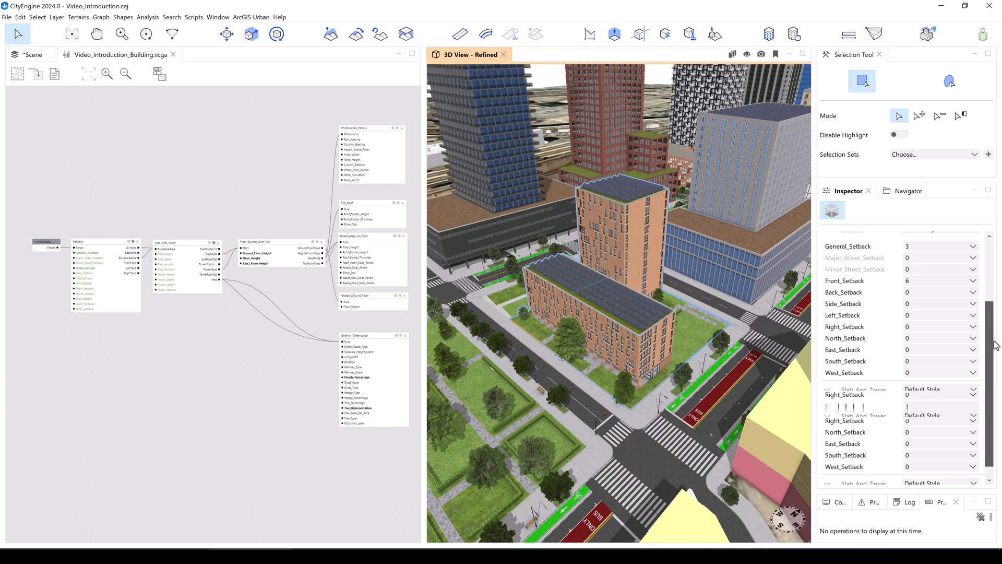
{"action": "left_click", "coordinate": [829, 377]}
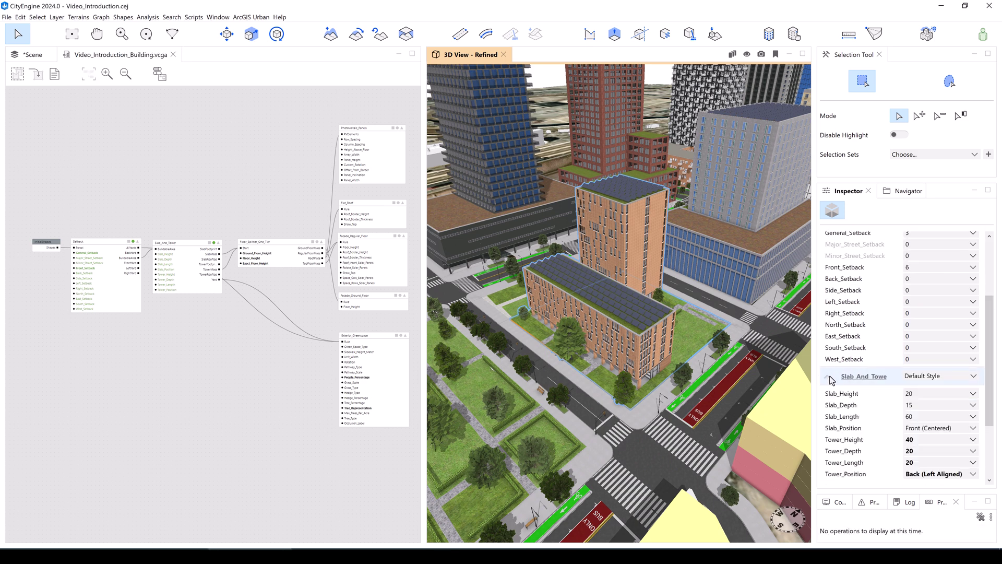
{"action": "left_click_drag", "start_coordinate": [990, 353], "coordinate": [989, 402]}
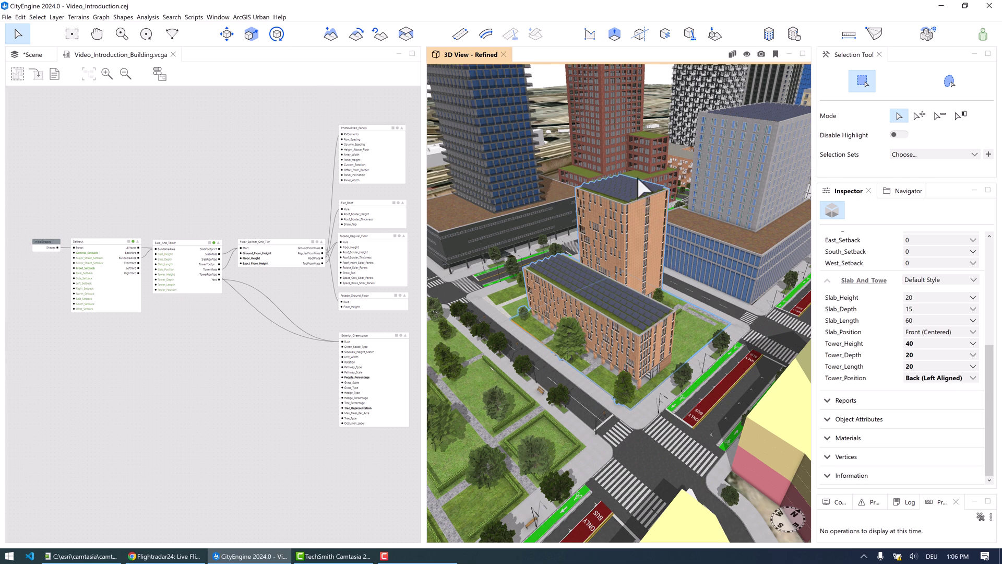
- Try Back (Right Aligned) and another rear placement for Tower_Position, and return it to Back (Left Aligned)
{"action": "left_click", "coordinate": [939, 377]}
{"action": "left_click", "coordinate": [926, 306]}
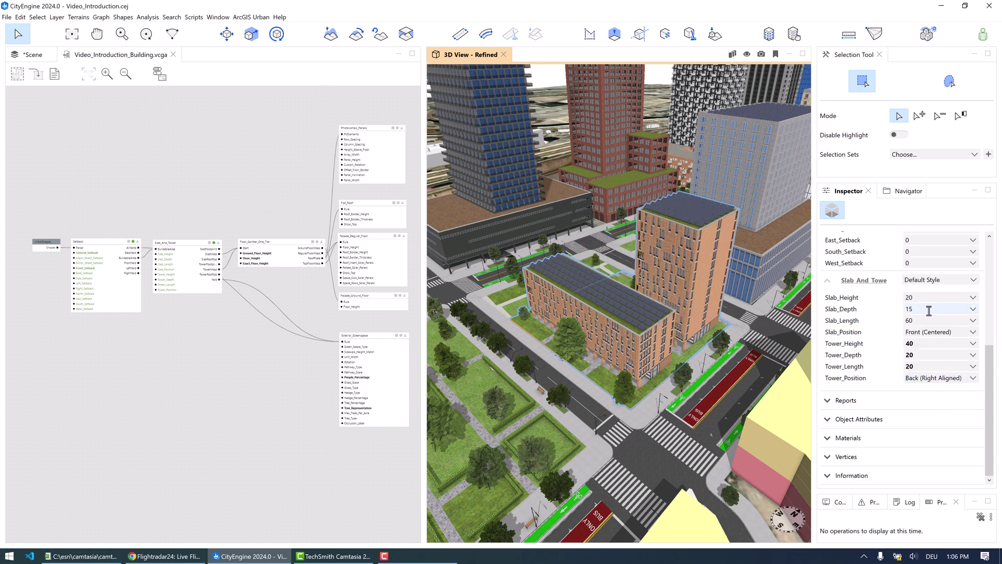
{"action": "left_click", "coordinate": [942, 377]}
{"action": "left_click", "coordinate": [934, 292]}
{"action": "left_click", "coordinate": [941, 378]}
{"action": "left_click", "coordinate": [936, 290]}
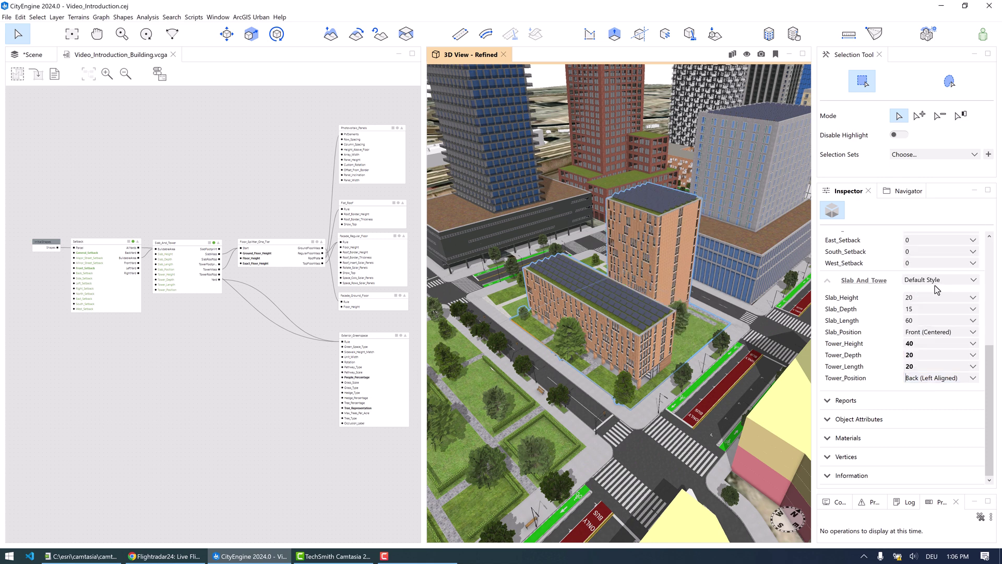
- Try Slab_Height values of 16 and 12 on the building, and set it back to 20
{"action": "left_click", "coordinate": [911, 297]}
{"action": "left_click", "coordinate": [923, 307]}
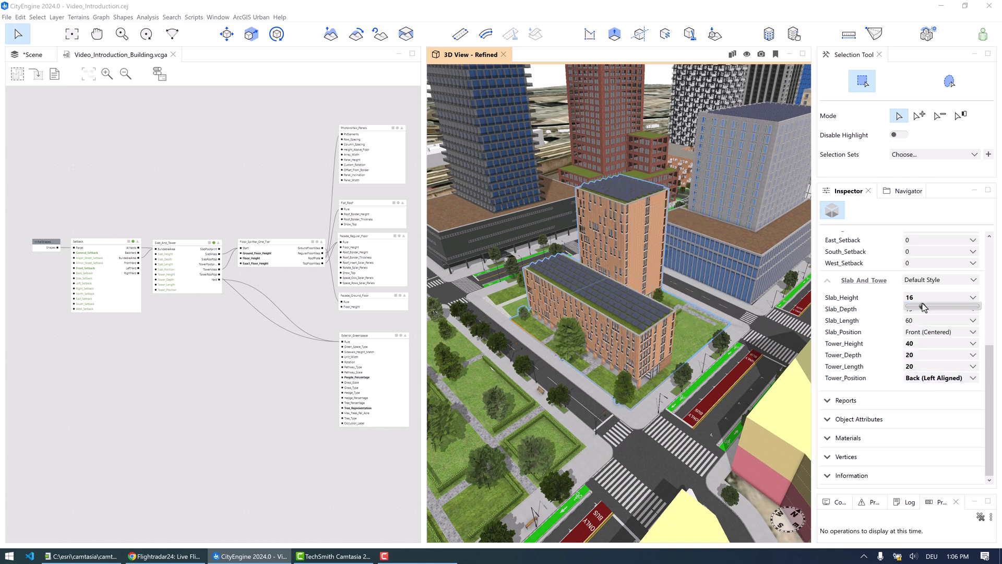
{"action": "left_click", "coordinate": [922, 296]}
{"action": "type", "text": "12"}
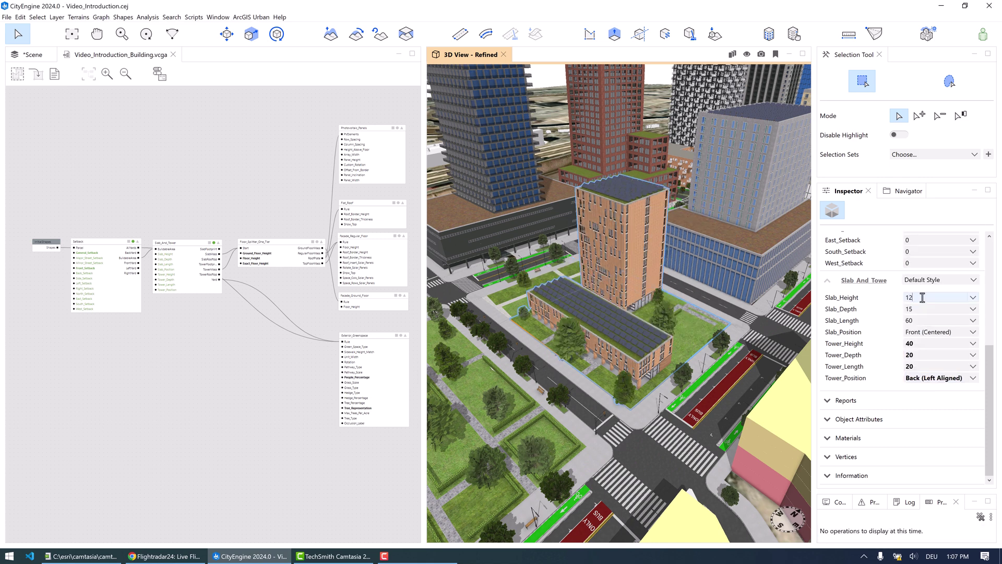
- Try a taller, slimmer tower with Tower_Height 60, Tower_Depth 15 and Tower_Length 15
{"action": "left_click", "coordinate": [920, 344]}
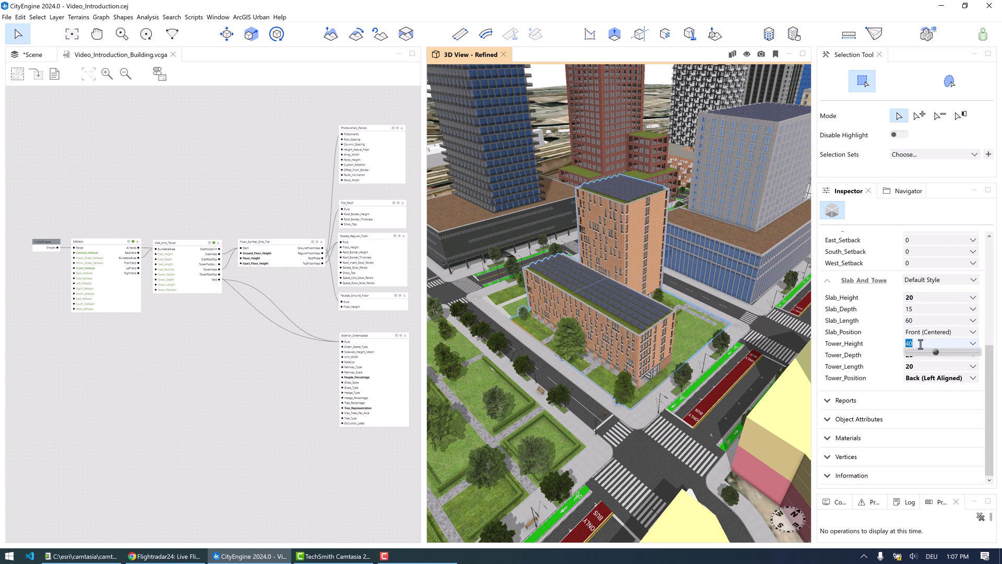
{"action": "type", "text": "60"}
{"action": "key", "text": "Return"}
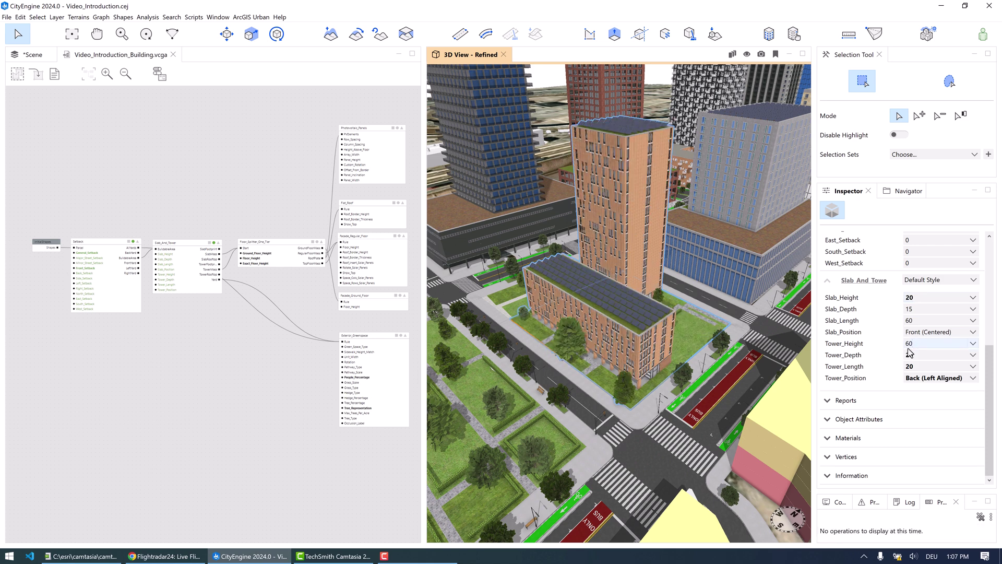
{"action": "left_click", "coordinate": [916, 355]}
{"action": "type", "text": "15"}
{"action": "key", "text": "Return"}
{"action": "left_click", "coordinate": [924, 366]}
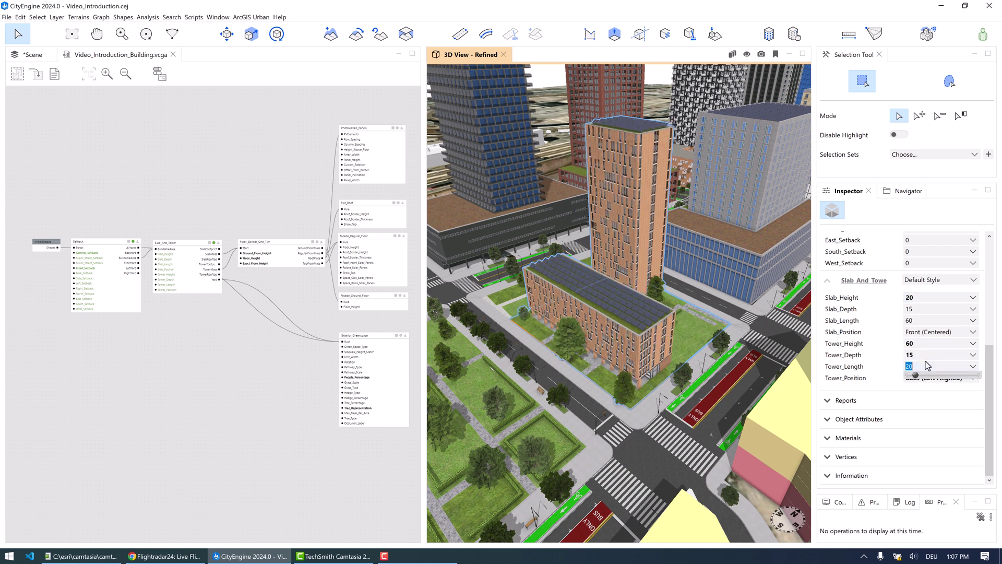
{"action": "type", "text": "15"}
{"action": "key", "text": "Return"}
- Restore the tower dimensions to Tower_Height 40, Tower_Depth 20 and Tower_Length 20
{"action": "left_click", "coordinate": [915, 343]}
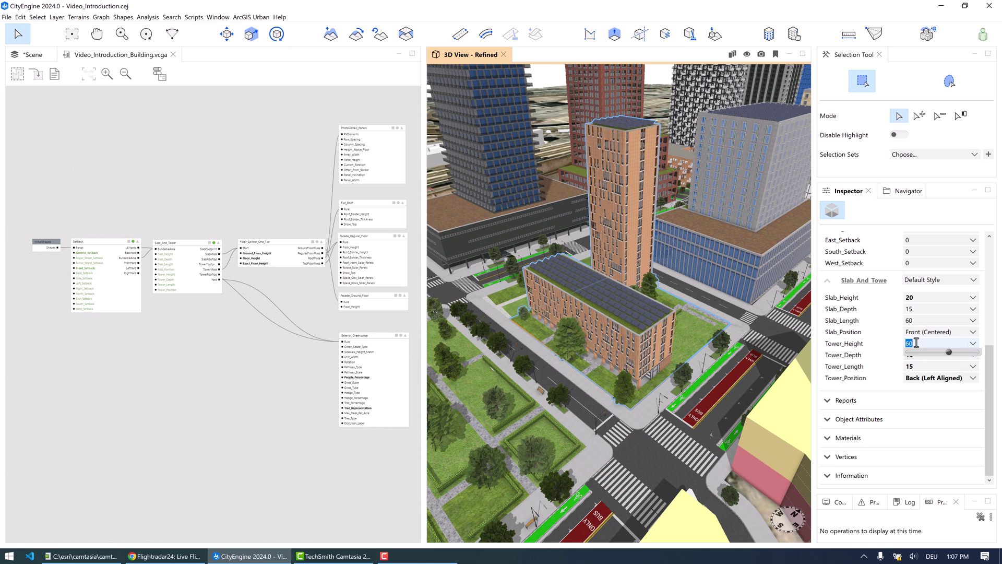
{"action": "type", "text": "40"}
{"action": "key", "text": "Return"}
{"action": "left_click", "coordinate": [918, 354]}
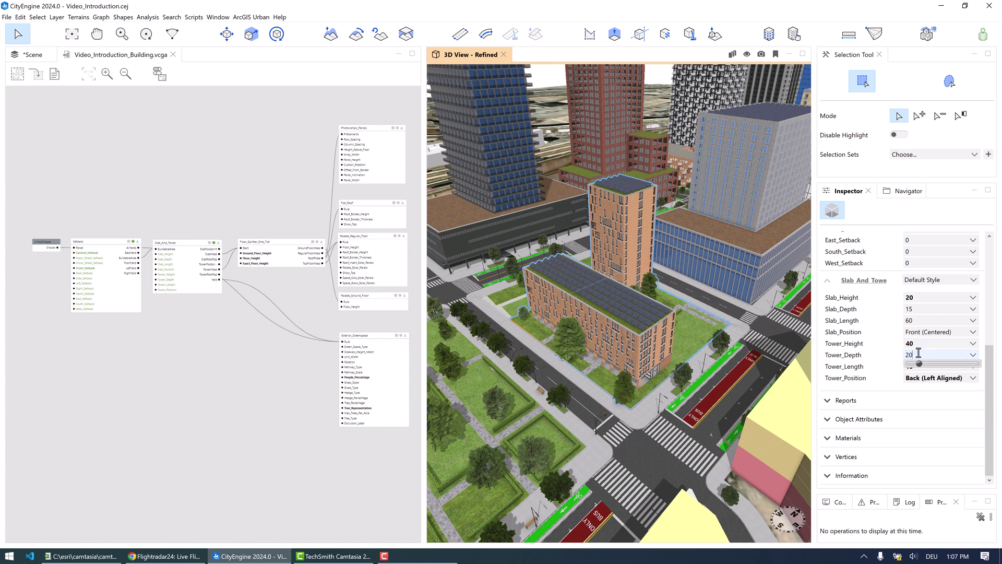
{"action": "type", "text": "20"}
{"action": "key", "text": "Return"}
{"action": "left_click", "coordinate": [917, 366]}
{"action": "type", "text": "20"}
{"action": "key", "text": "Return"}
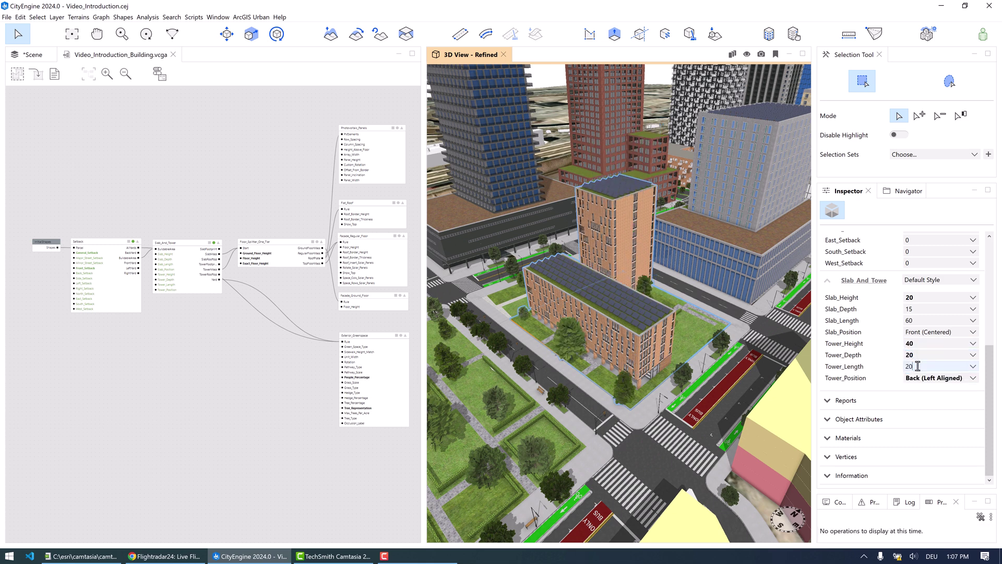